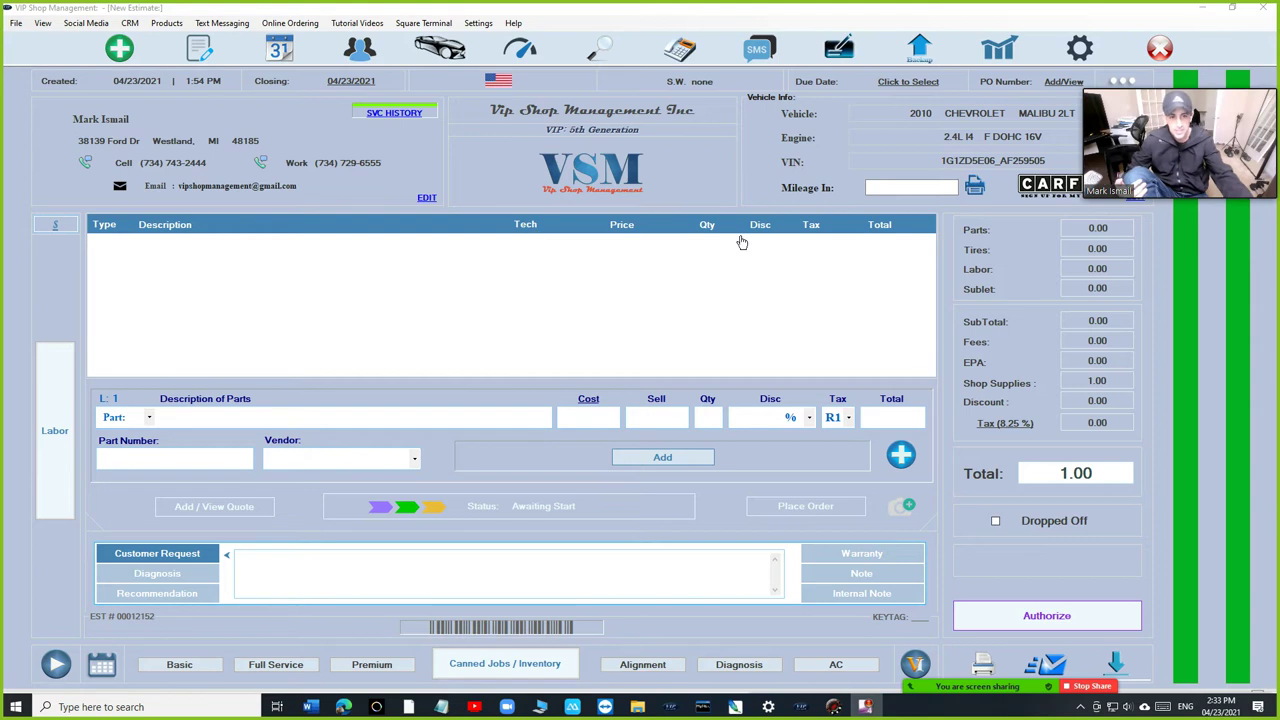
Step: Connect to WORLDPAC speedDIAL from the parts vendor list to open the Malibu catalog
left_click(901, 456)
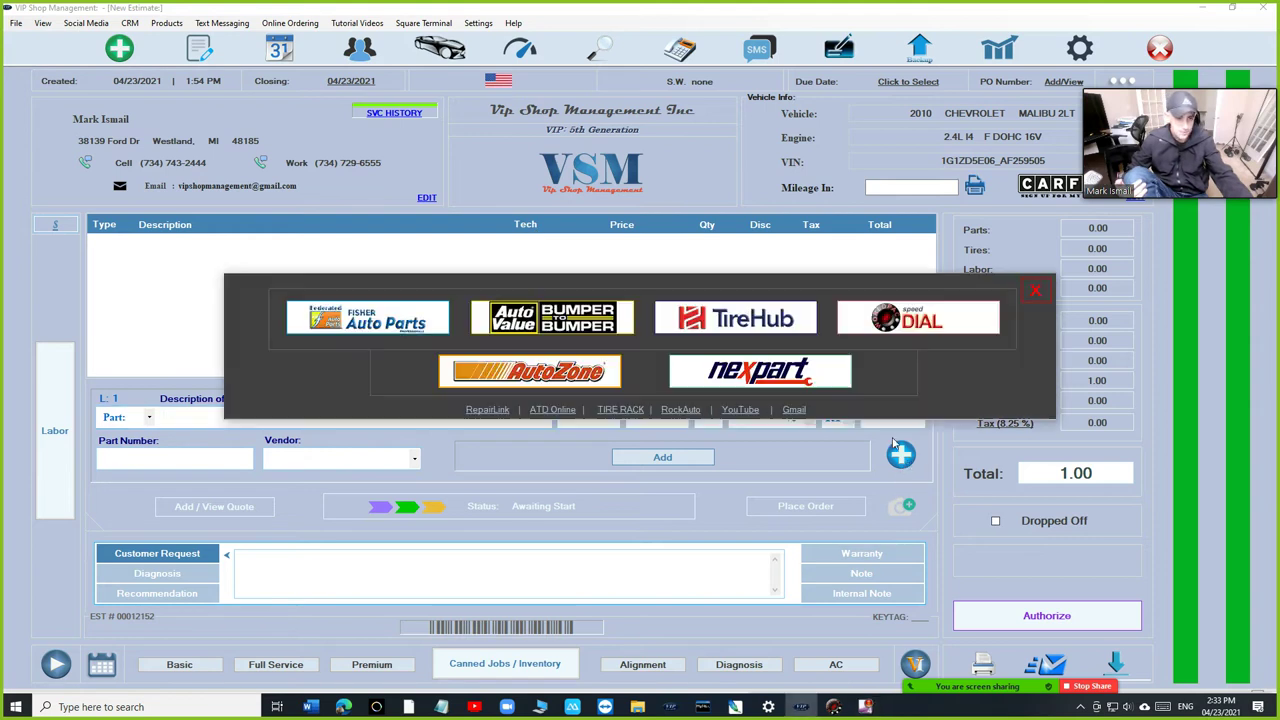
left_click(905, 328)
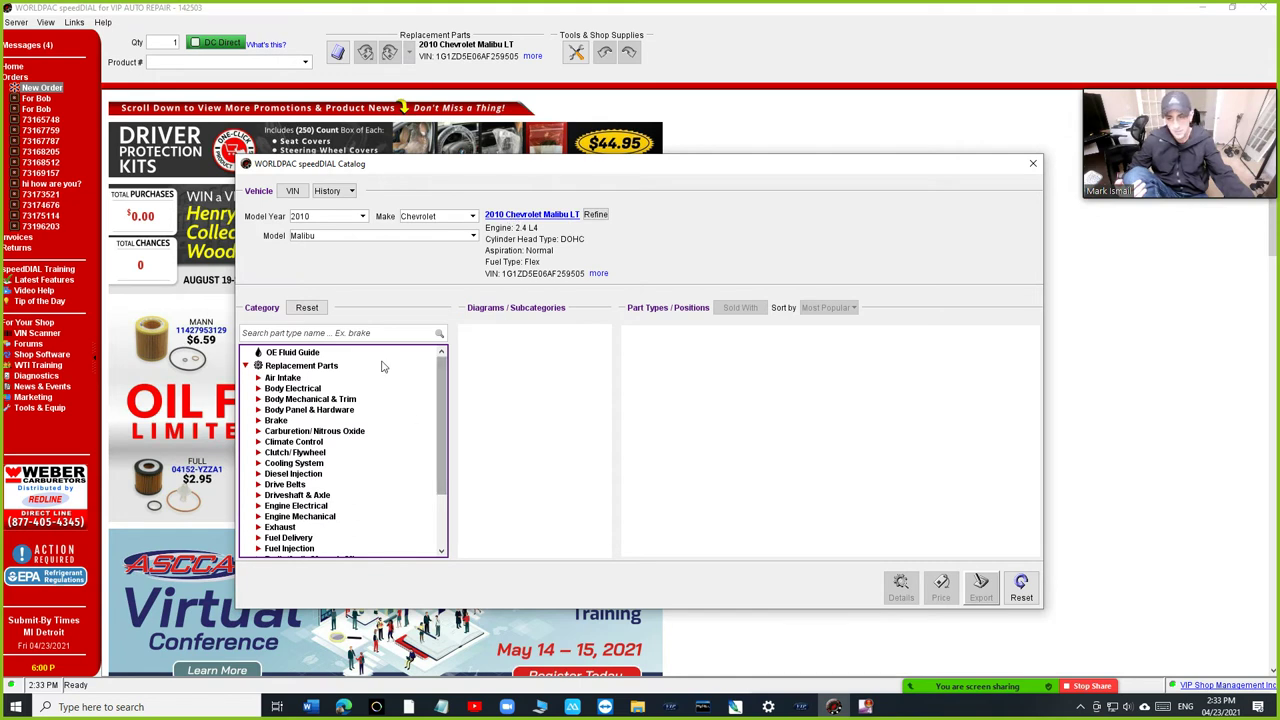
Step: Under Brake, tick front and rear brake pad sets and brake discs, then export them to the estimate
left_click(276, 421)
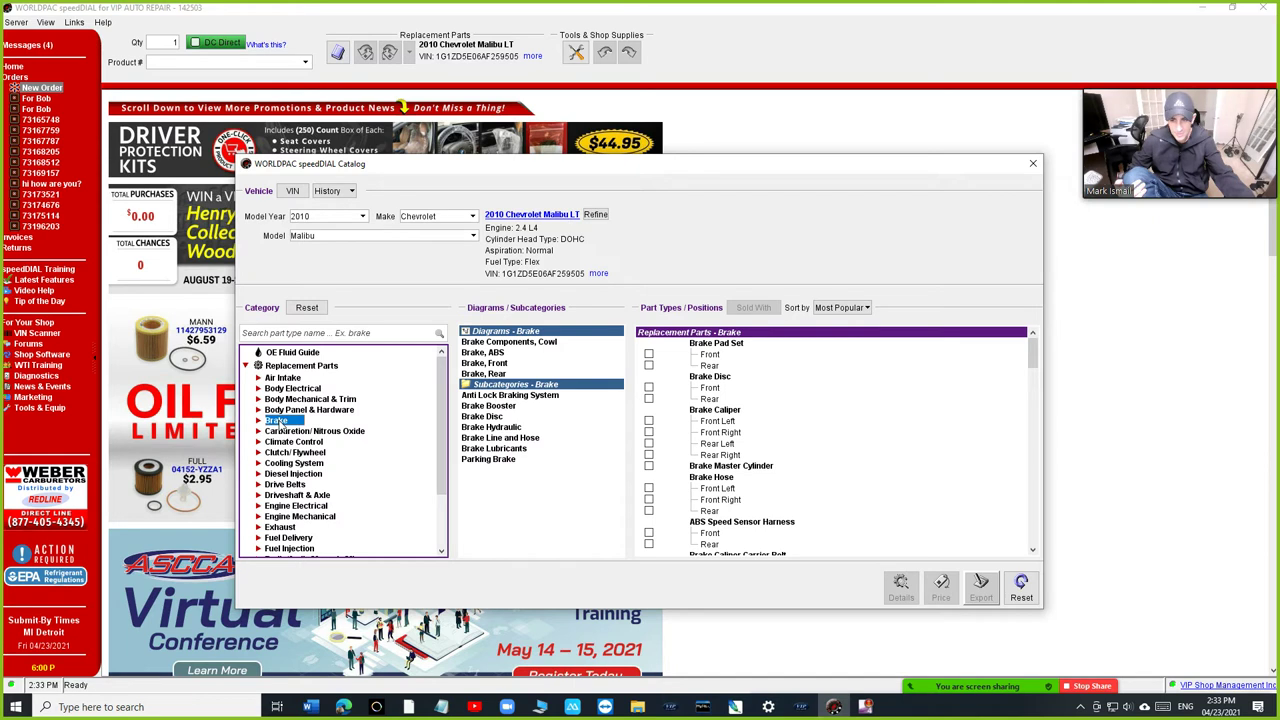
left_click(649, 366)
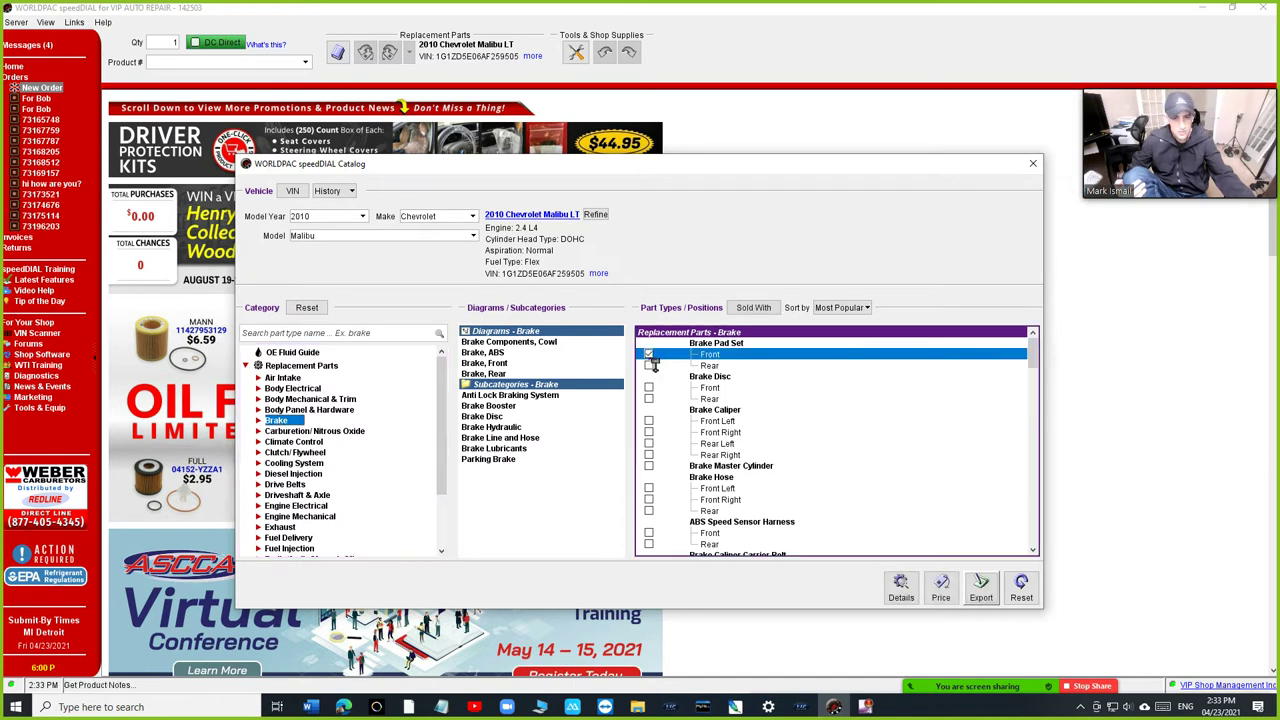
left_click(649, 366)
left_click(649, 366)
left_click(649, 354)
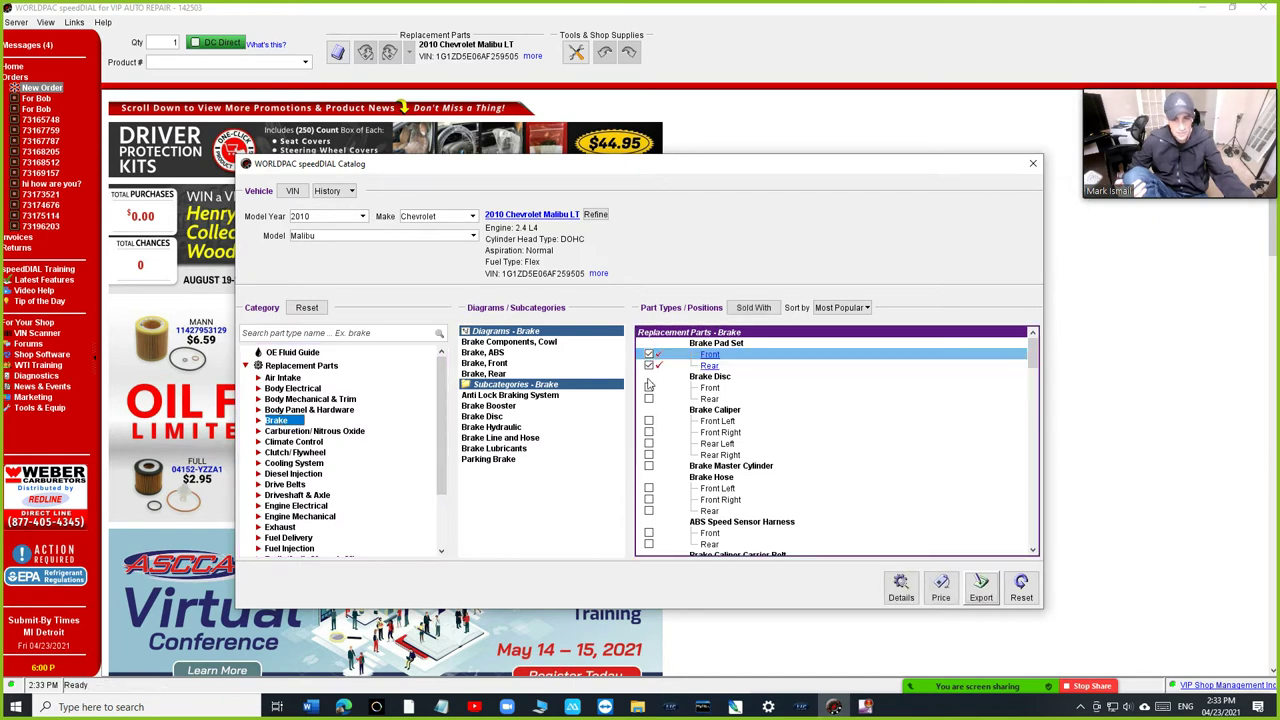
left_click(649, 387)
left_click(649, 399)
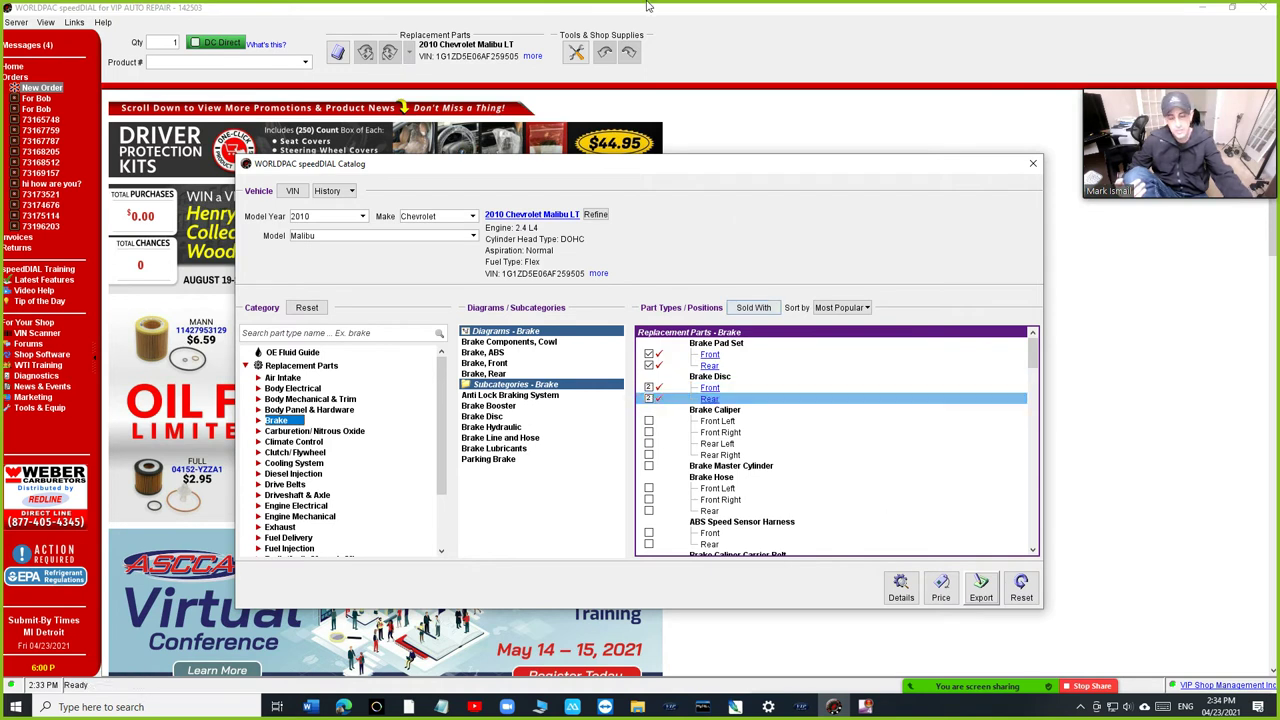
left_click(981, 590)
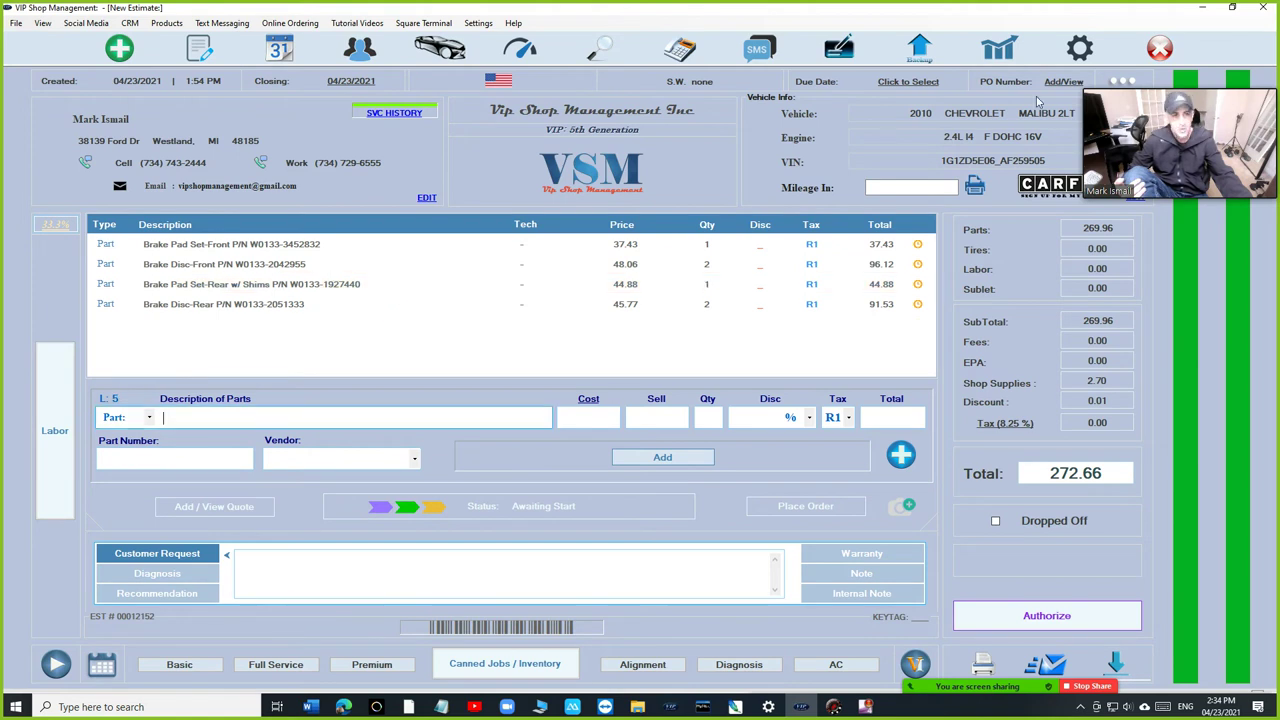
Step: Delete all parts and labor from the estimate, confirming, then bring up the parts vendor list
left_click(1120, 82)
left_click(1105, 123)
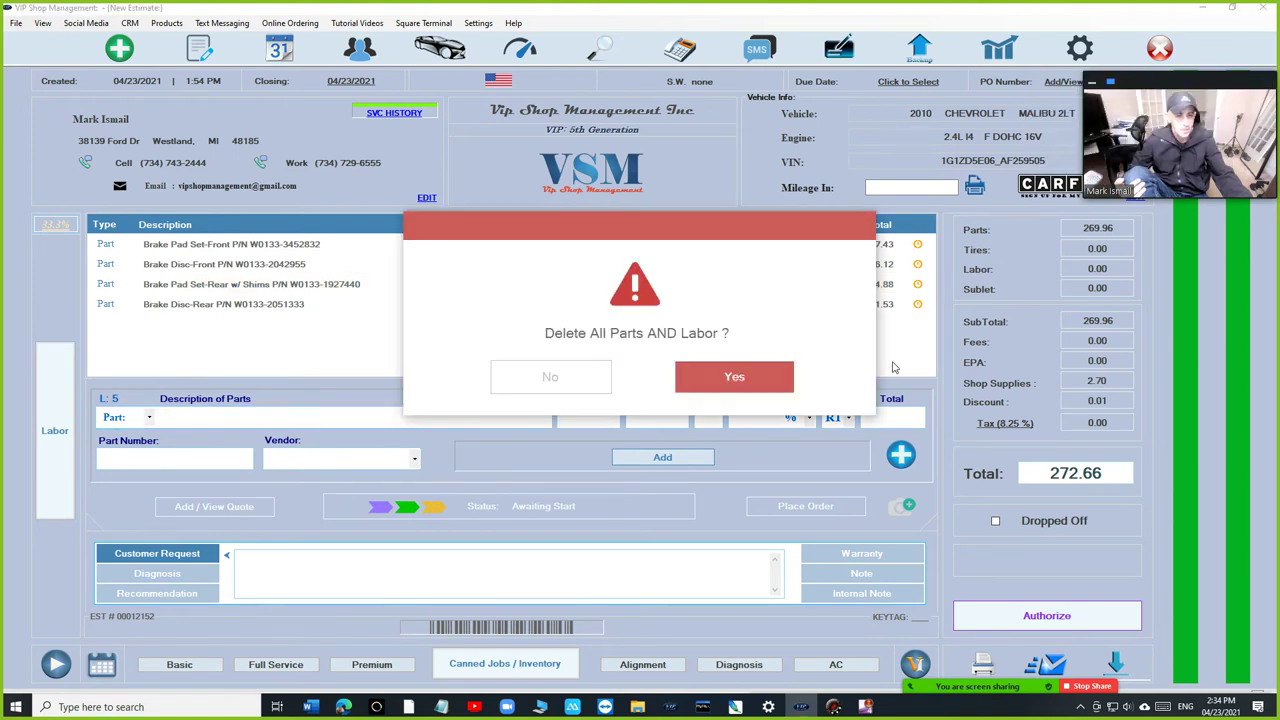
left_click(737, 378)
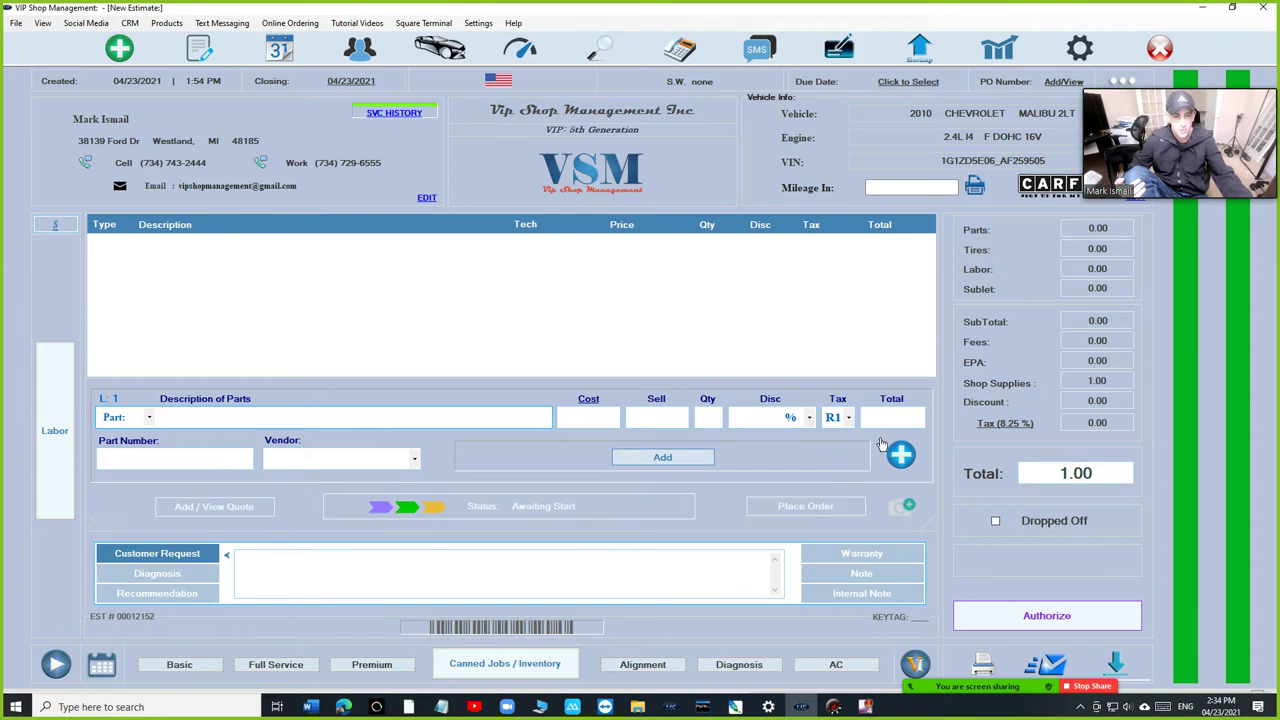
left_click(901, 457)
Step: Connect to speedDIAL and select the Fuel Pump part type under Fuel Delivery
left_click(918, 330)
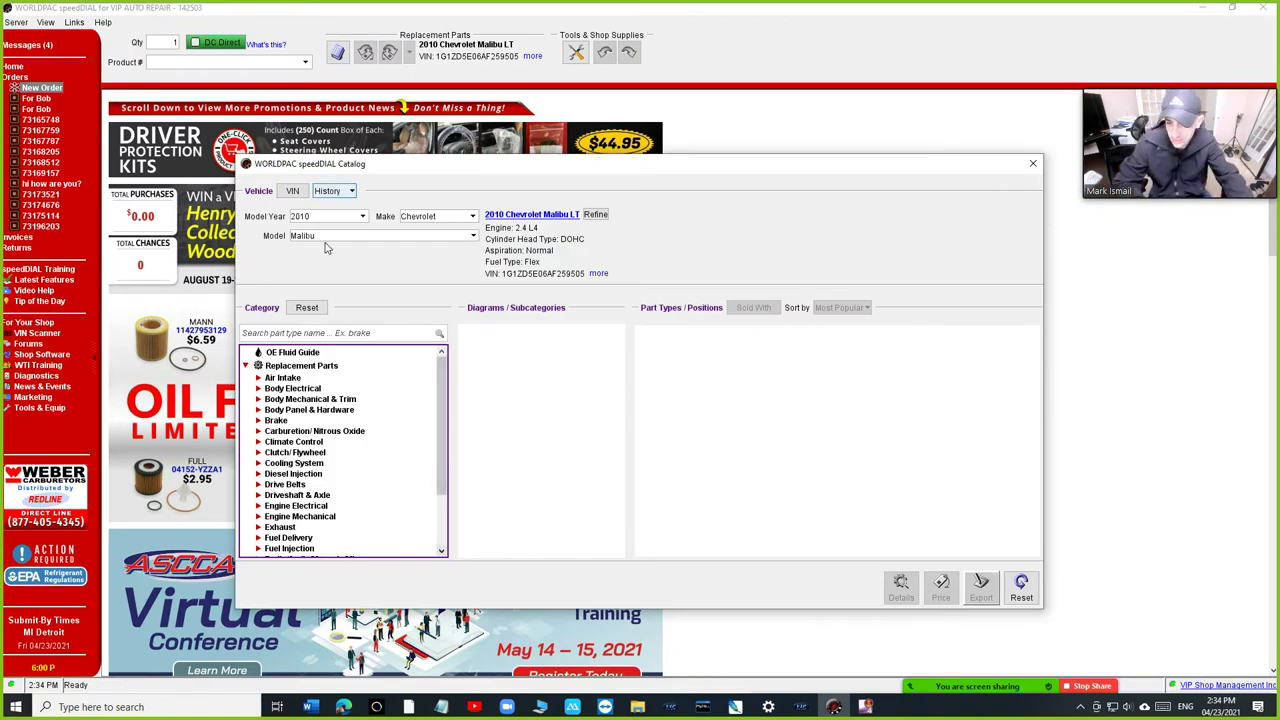
scroll(373, 432, "down", 3)
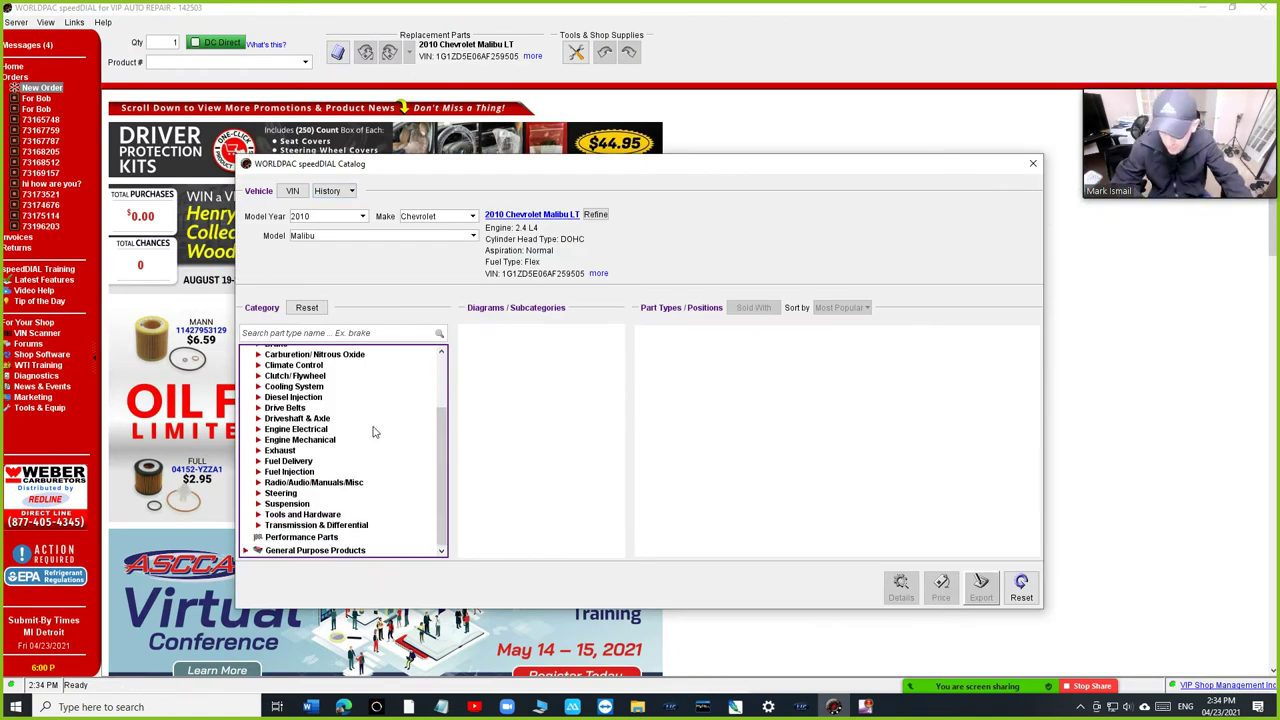
left_click(258, 461)
left_click(292, 504)
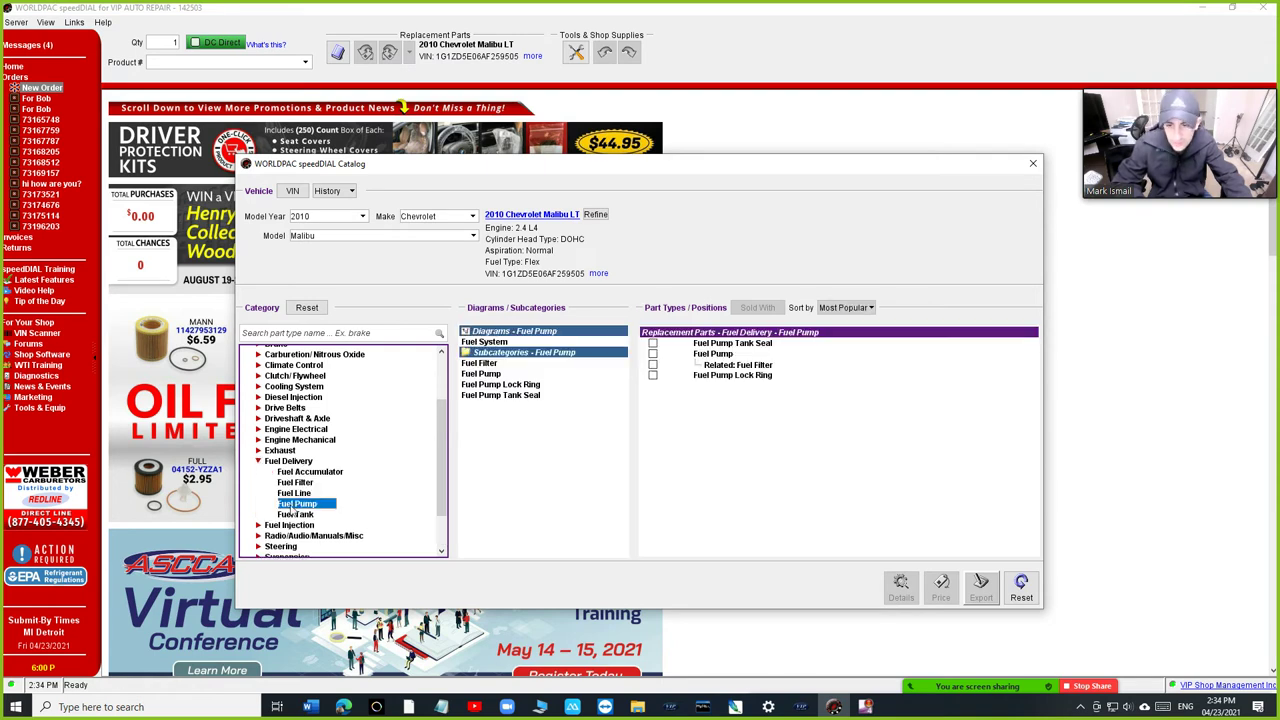
left_click(680, 355)
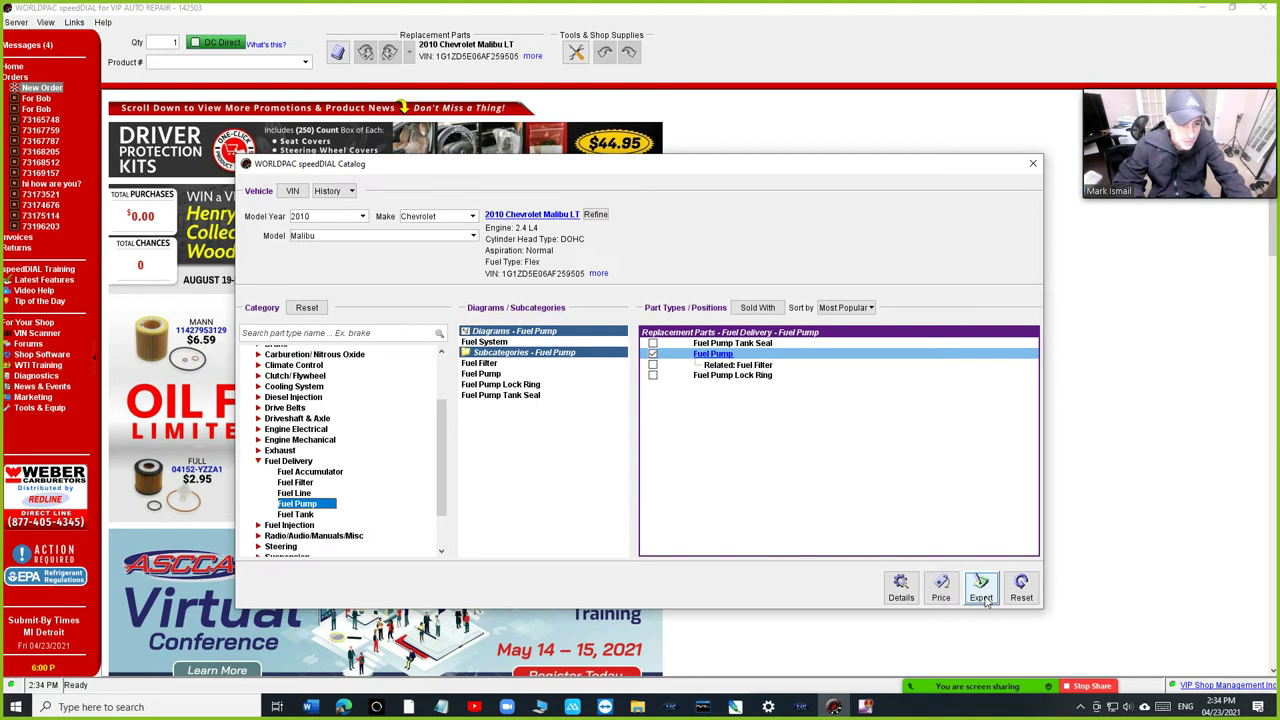
left_click(940, 590)
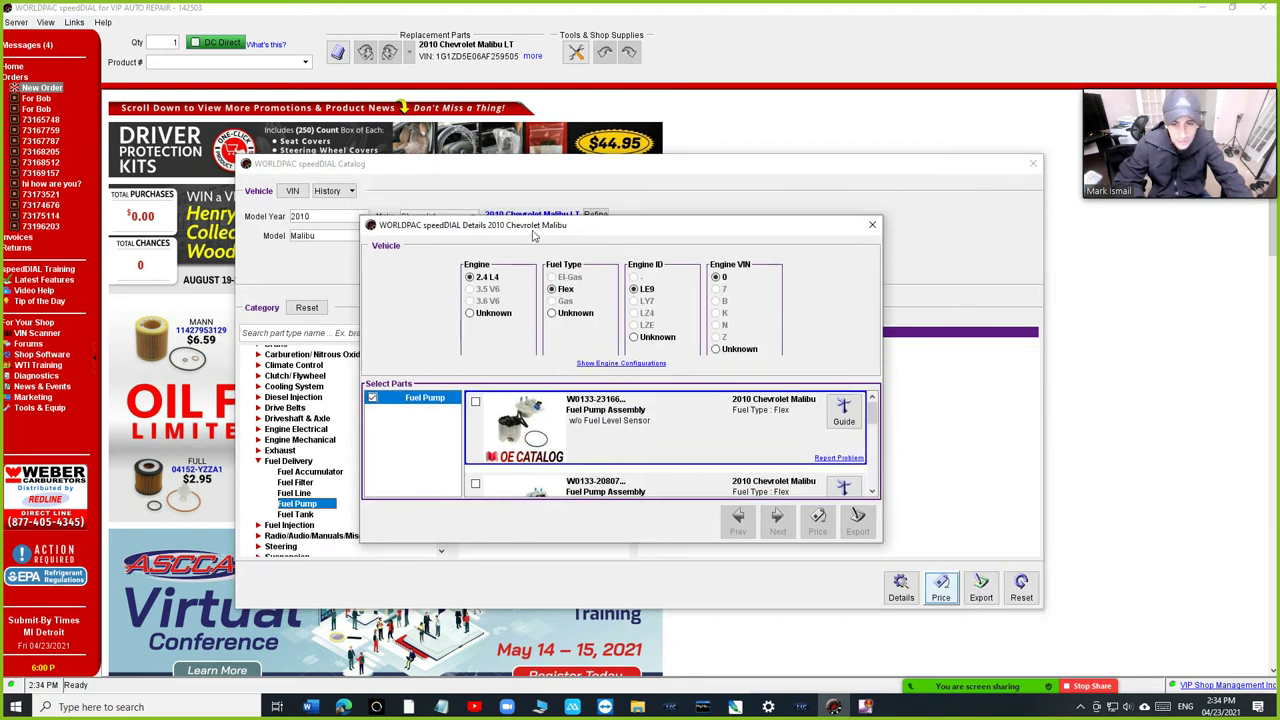
left_click(476, 402)
left_click(816, 522)
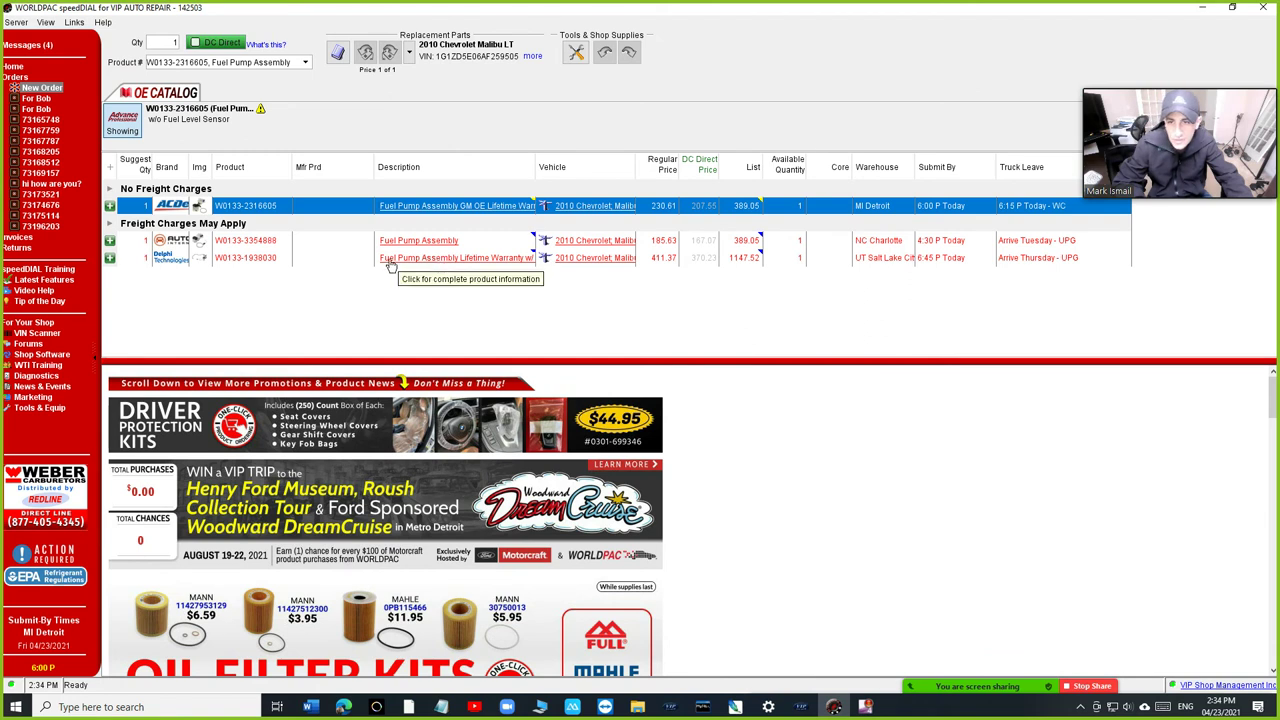
double_click(268, 262)
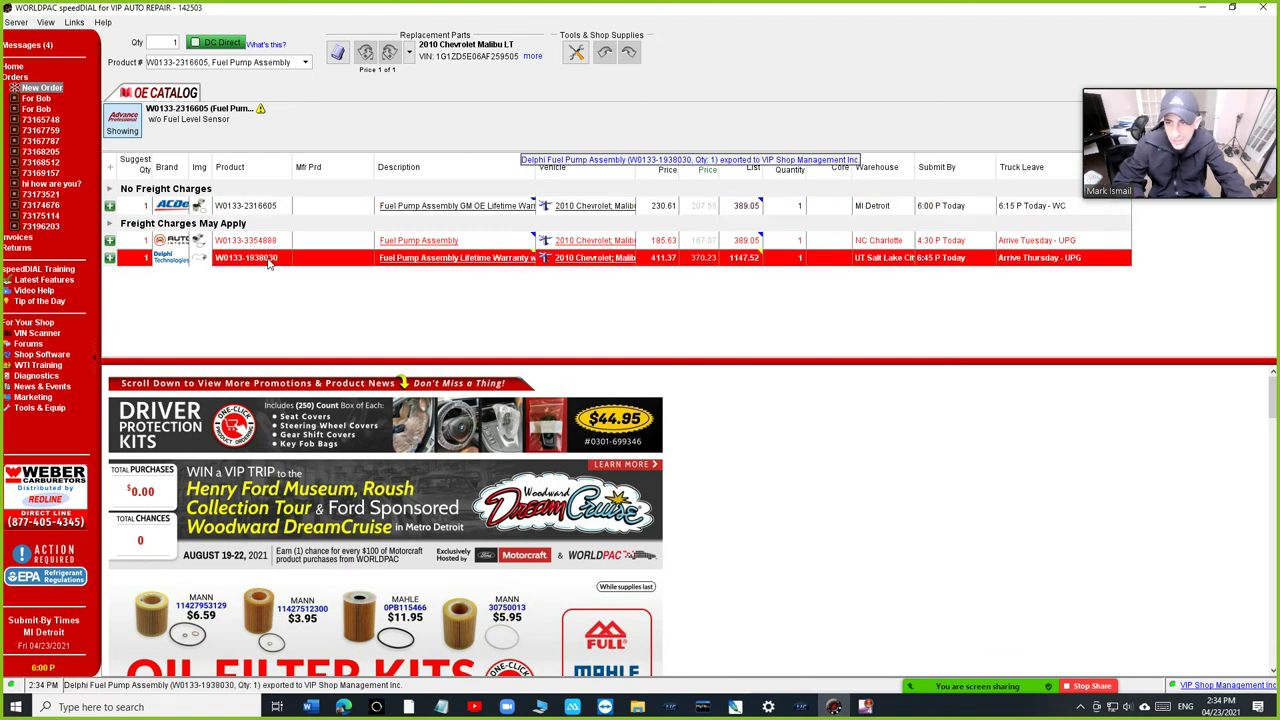
Step: Return to the estimate and open the fuel pump line, dismissing it unchanged
left_click(1202, 7)
left_click(386, 247)
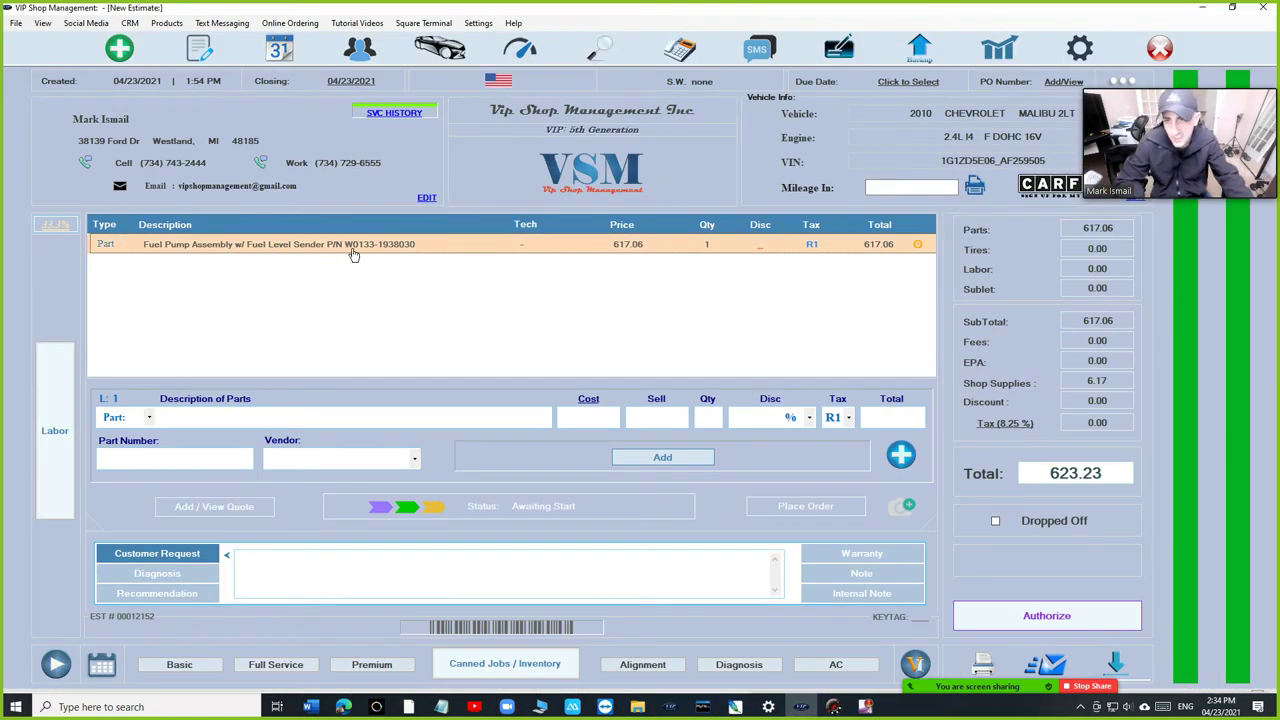
left_click(352, 250)
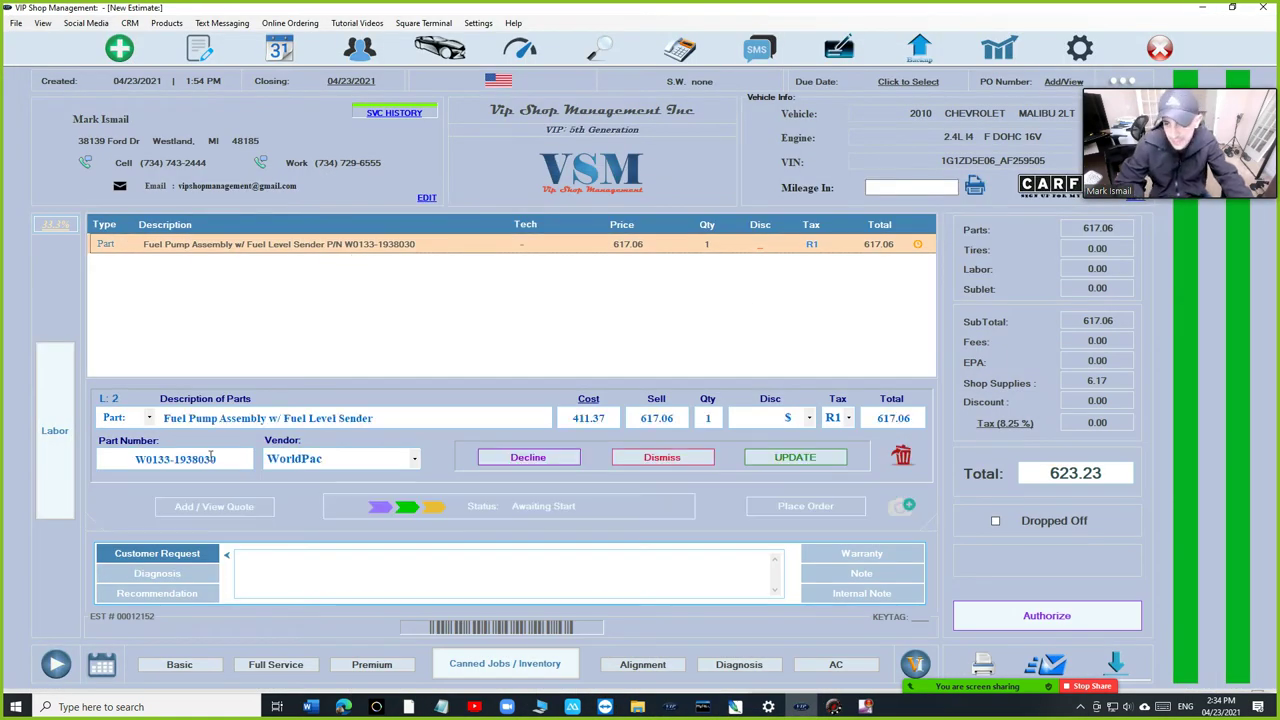
left_click(680, 460)
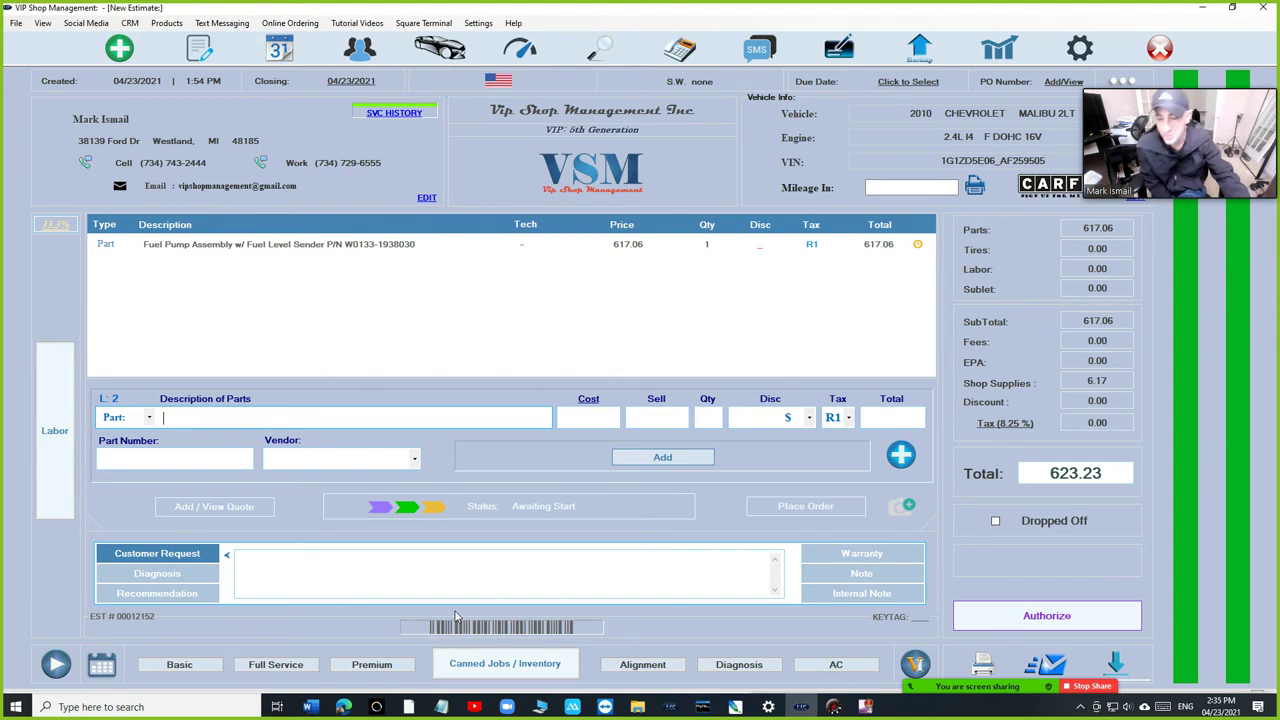
Step: Delete the fuel pump line from the estimate and reconnect to the speedDIAL catalog
left_click(626, 244)
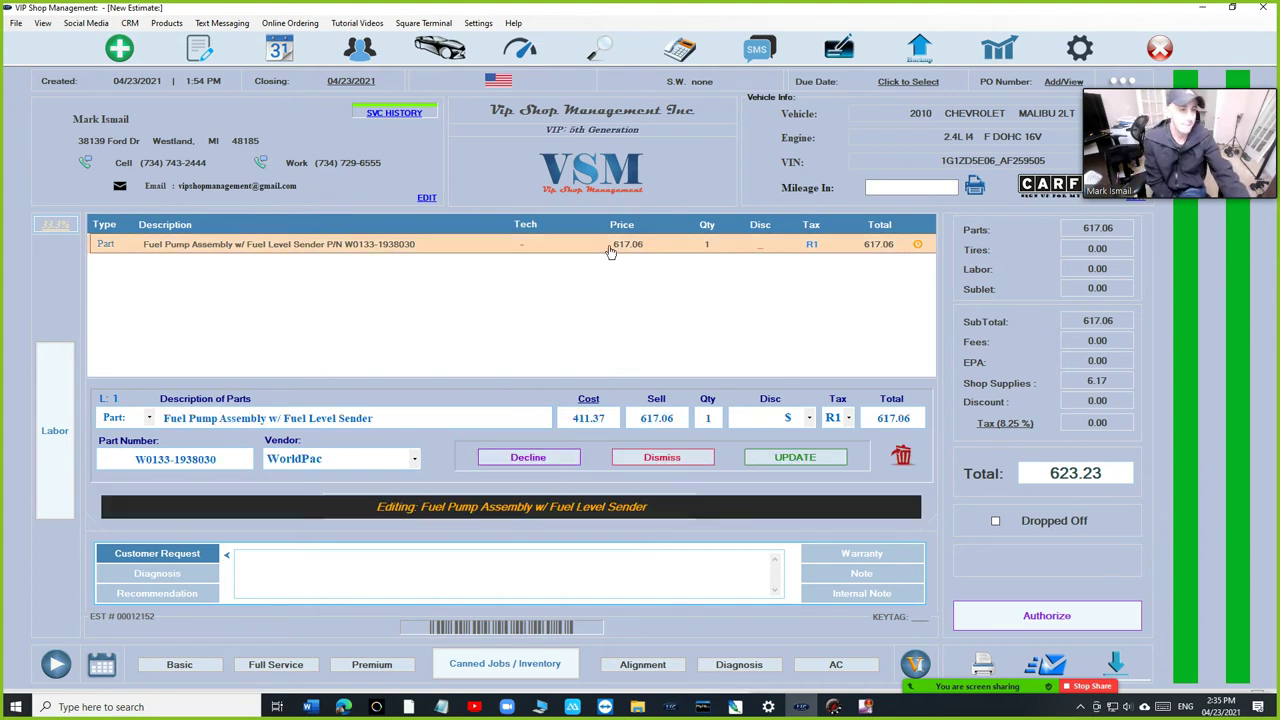
left_click(901, 456)
left_click(901, 455)
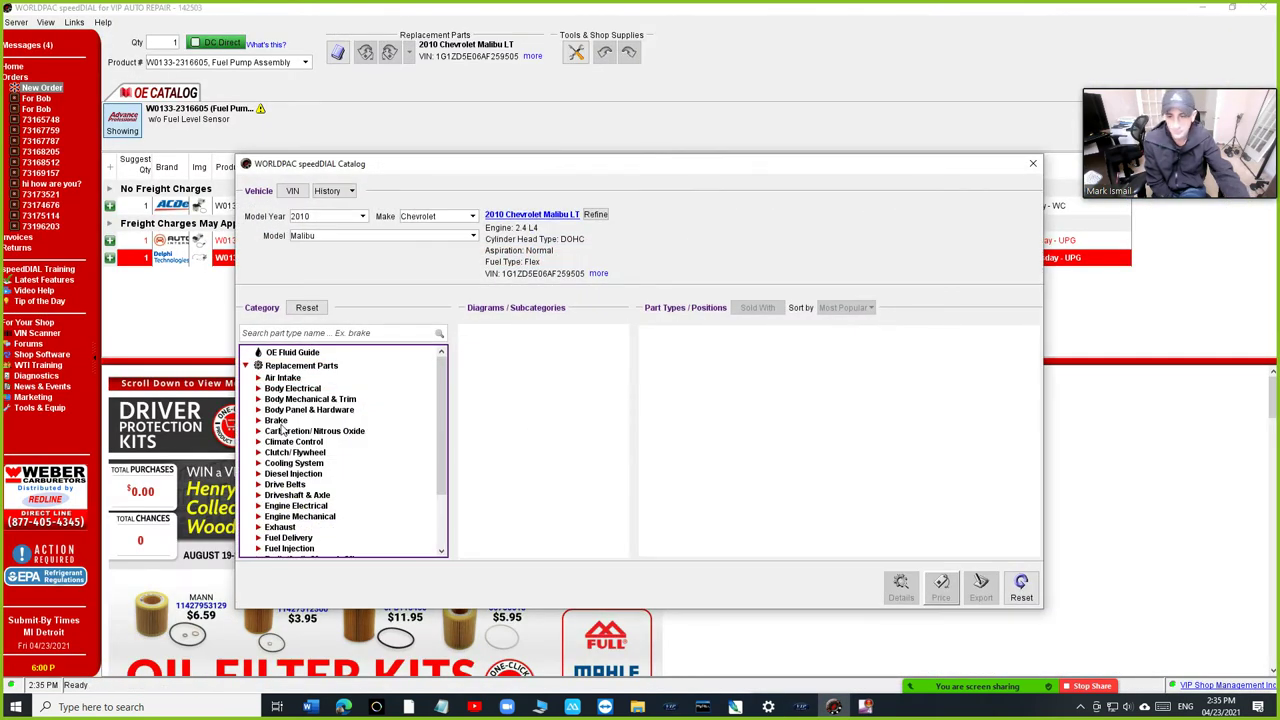
left_click(280, 421)
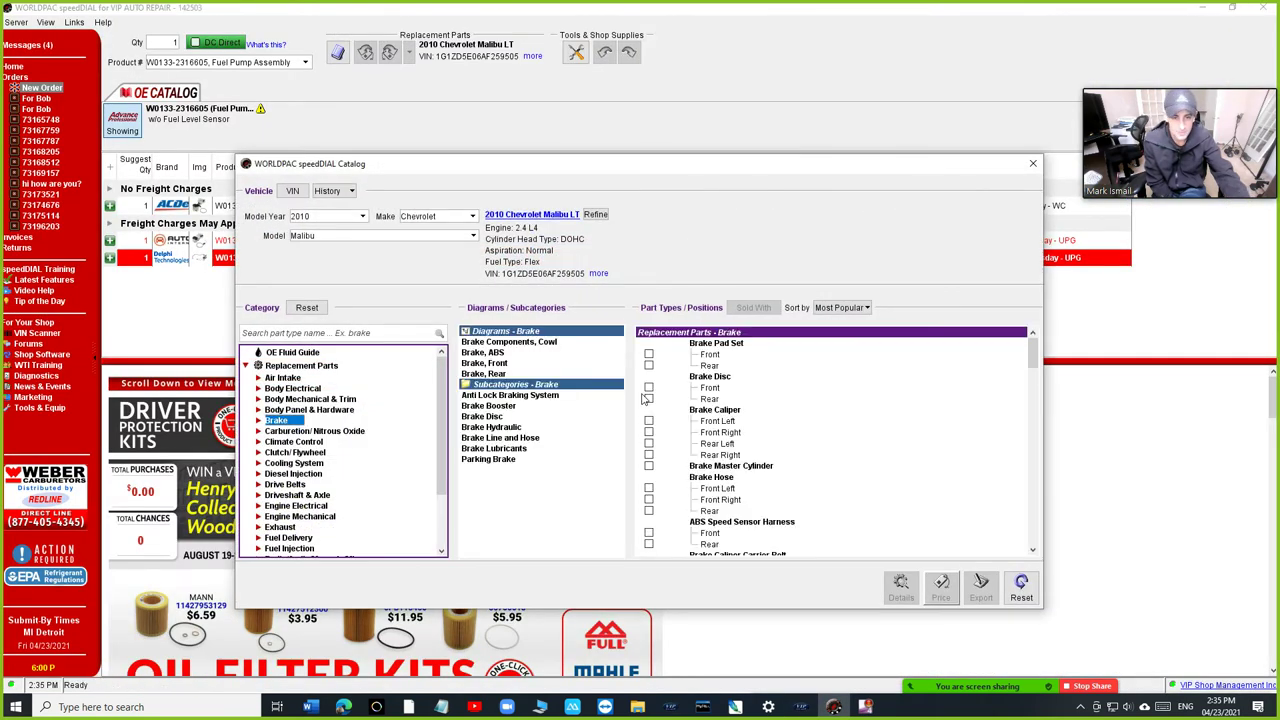
left_click(648, 354)
left_click(941, 590)
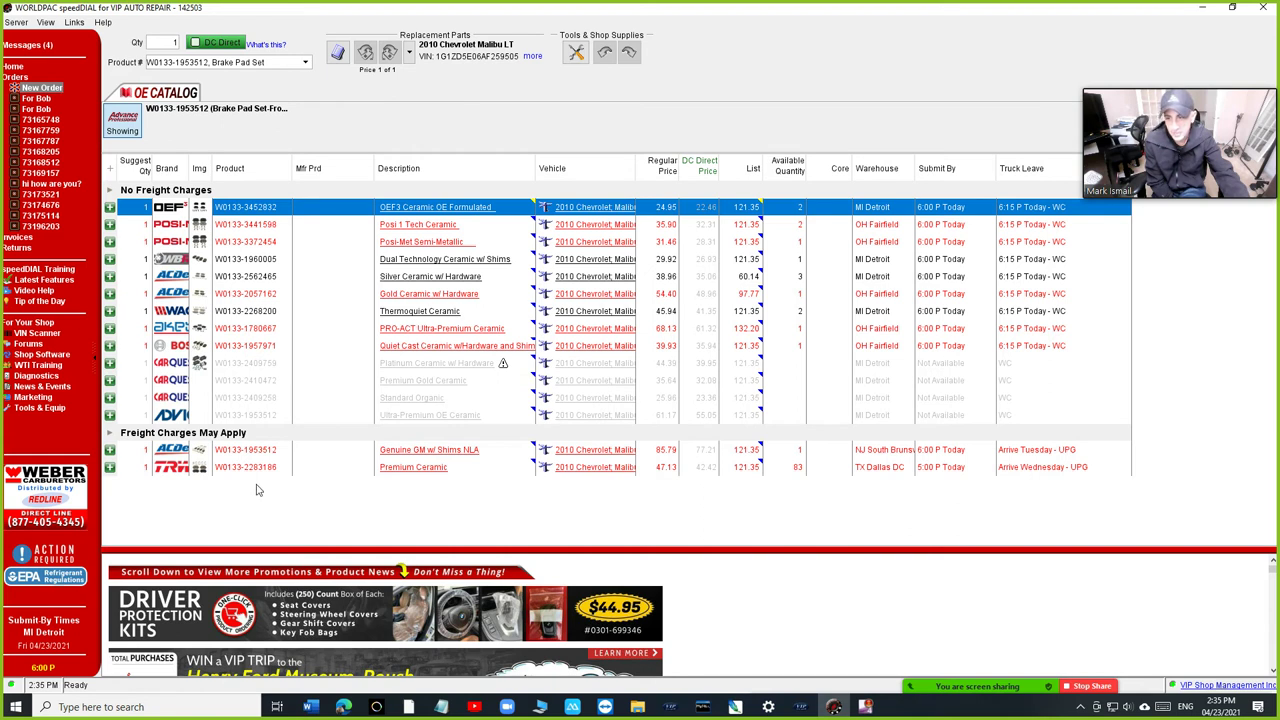
double_click(322, 472)
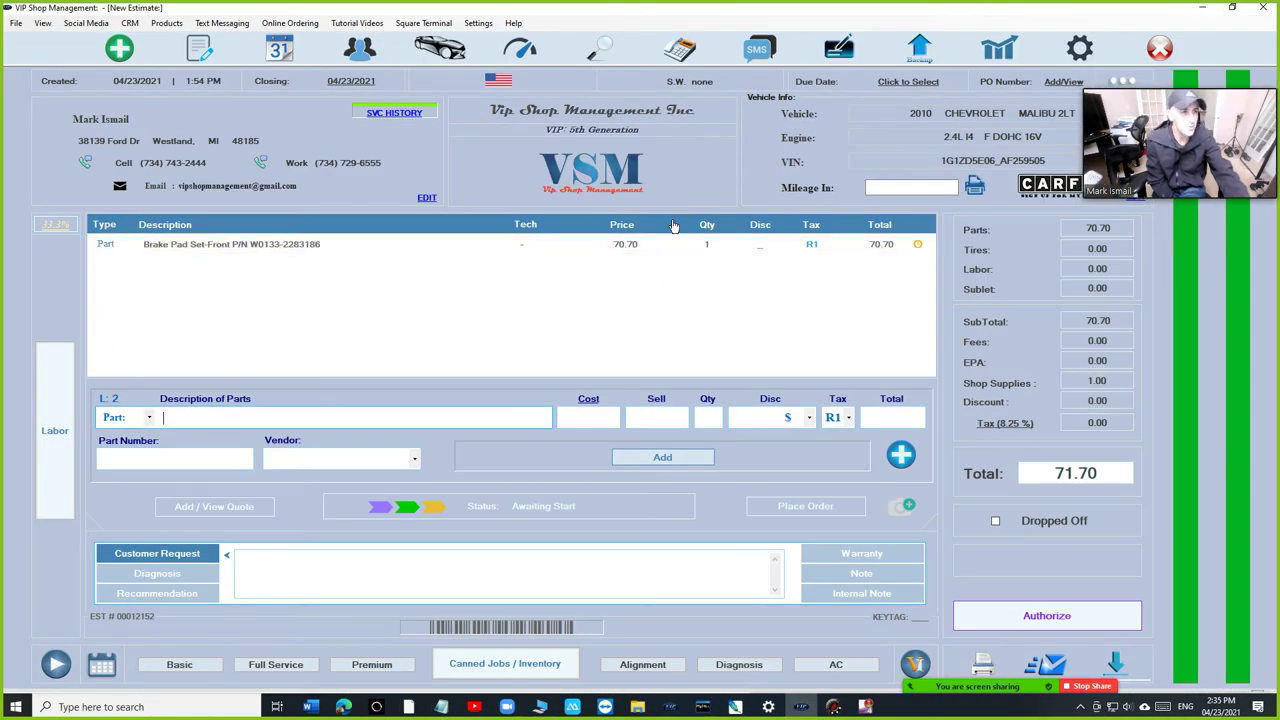
Step: Open the VIP Cart showing the TRW front brake pad set at $47.13 cost
left_click(782, 506)
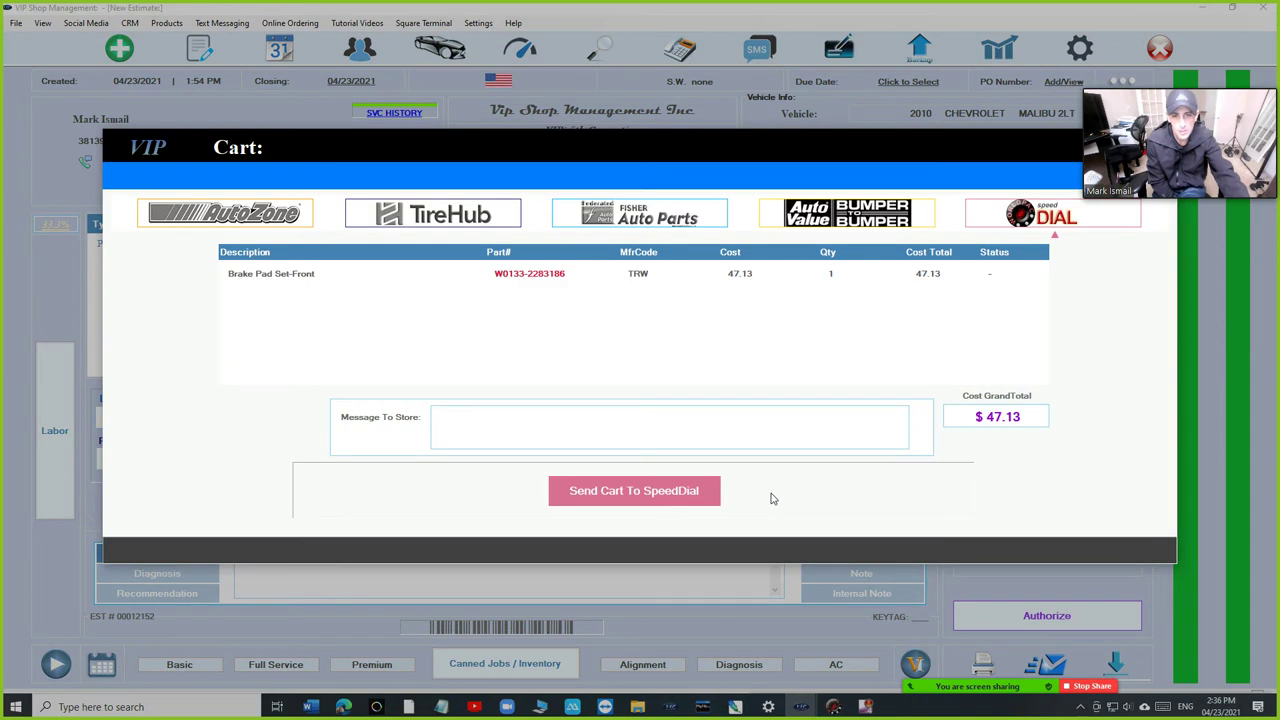
Step: Send the cart to speedDIAL as order 73200462, then close speedDIAL
left_click(622, 499)
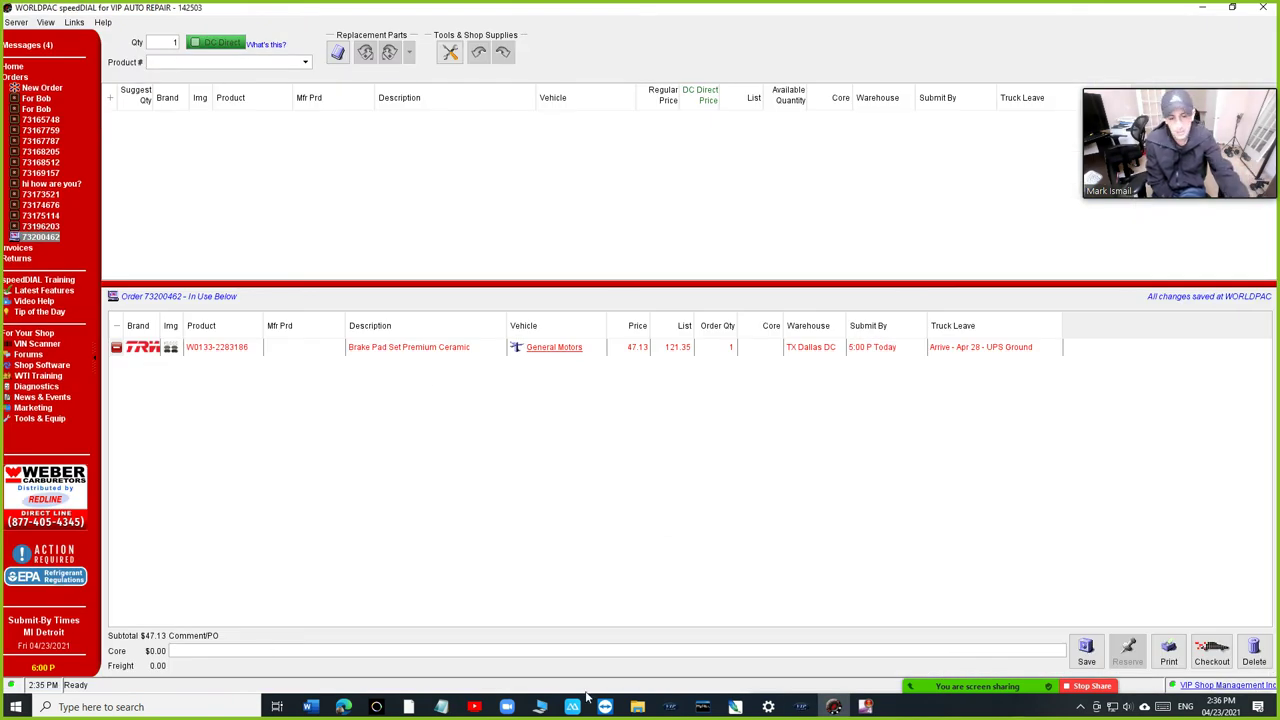
left_click(1260, 10)
Step: Add the store message 'match the price to 35.00' to the cart and send it to SpeedDial, retrying once
left_click(828, 506)
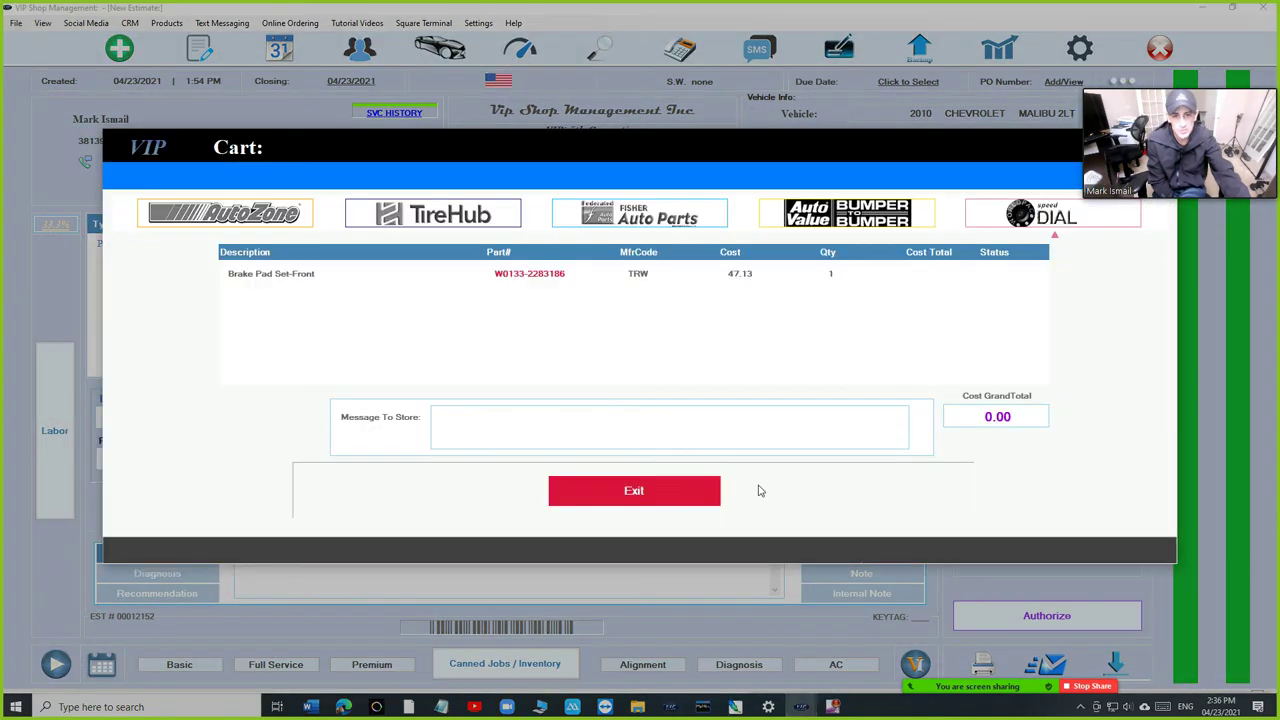
left_click(612, 439)
type("match the price to 3")
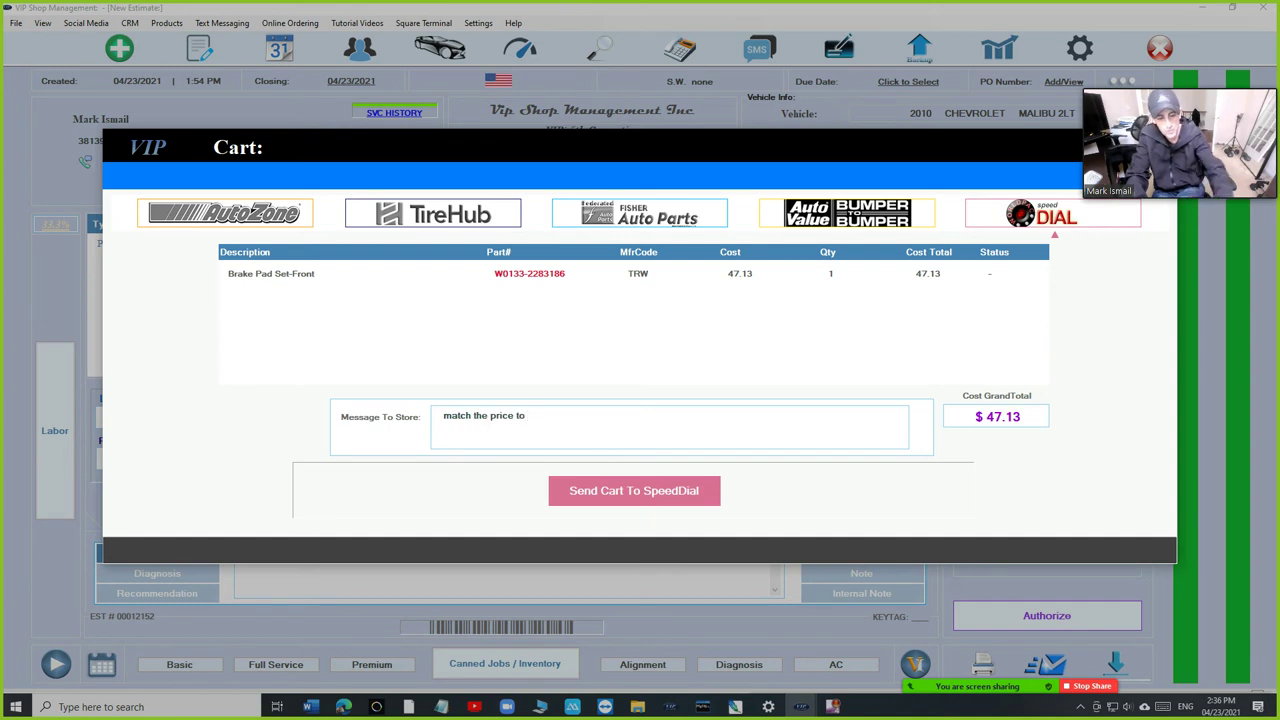
type("5.00")
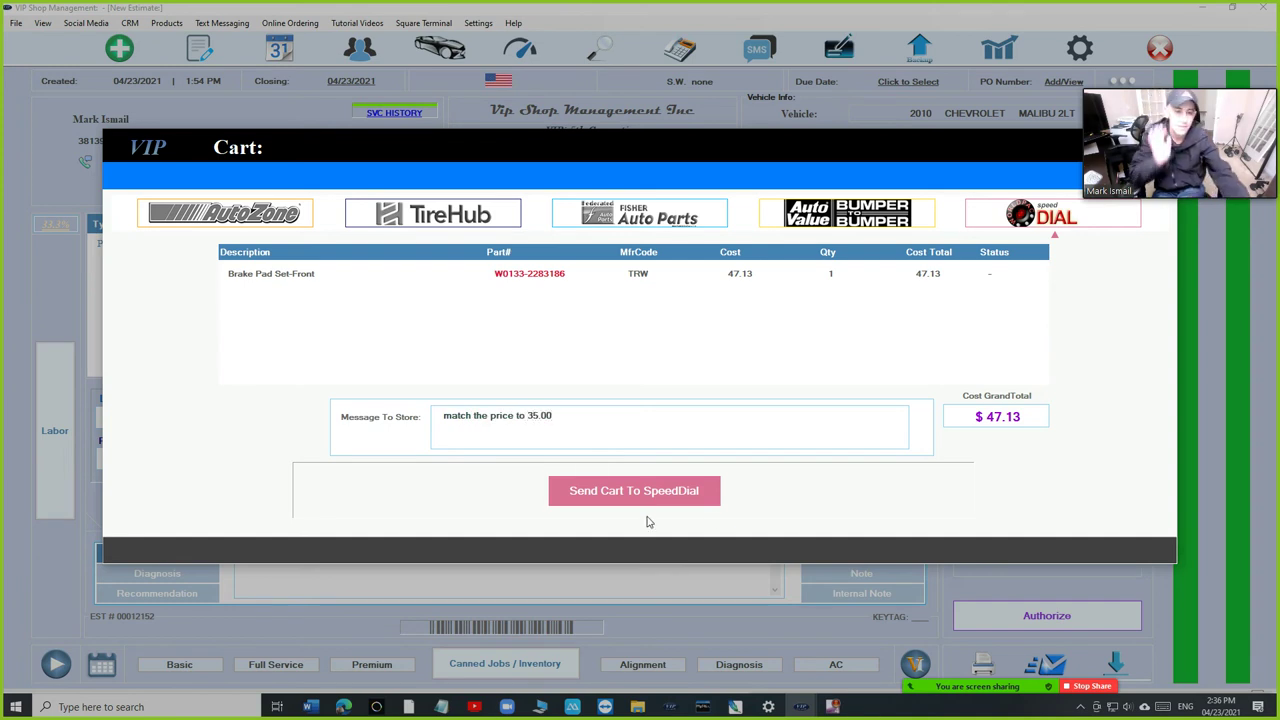
left_click(633, 510)
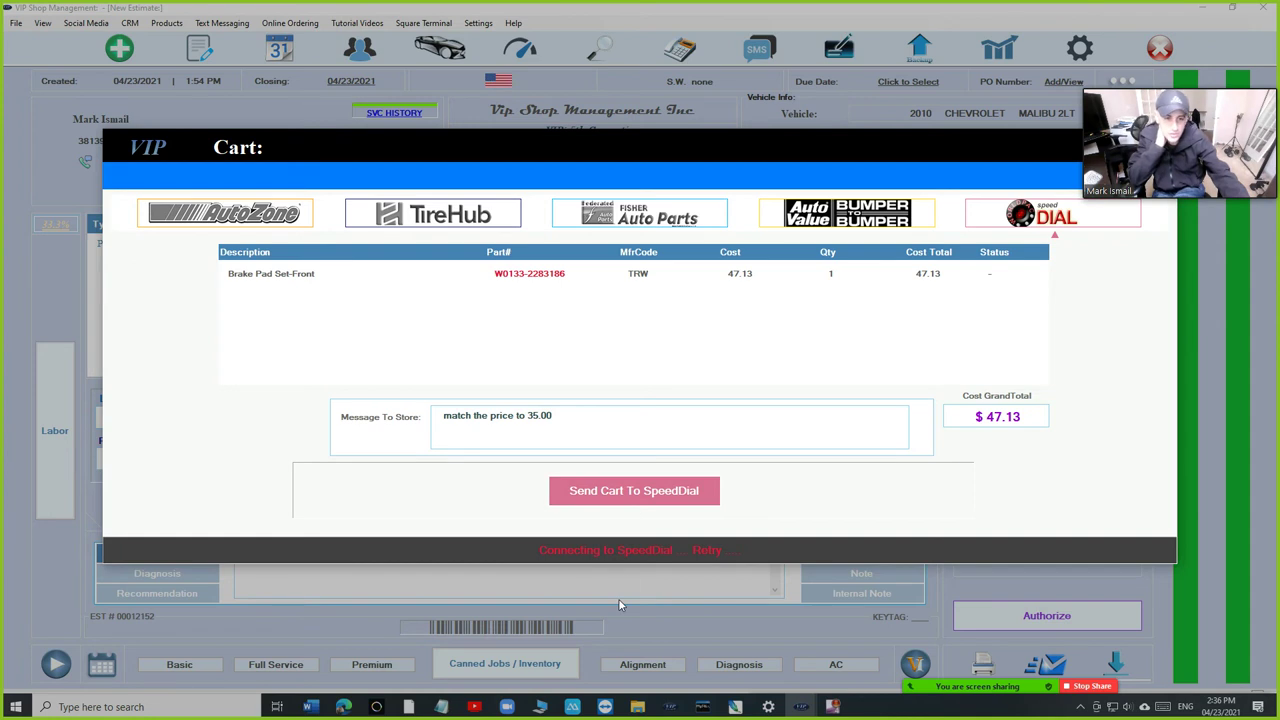
left_click(652, 500)
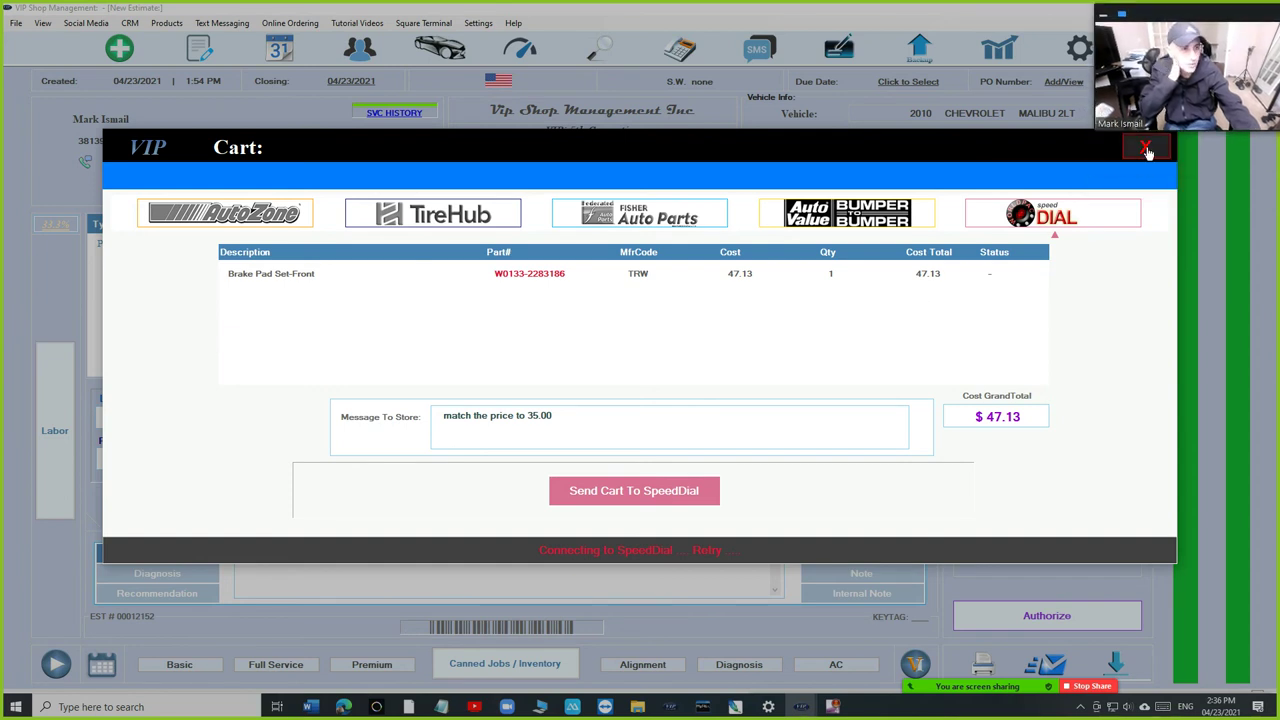
Step: Close the cart, connect to SpeedDial, and switch back to the estimate window
left_click(1147, 150)
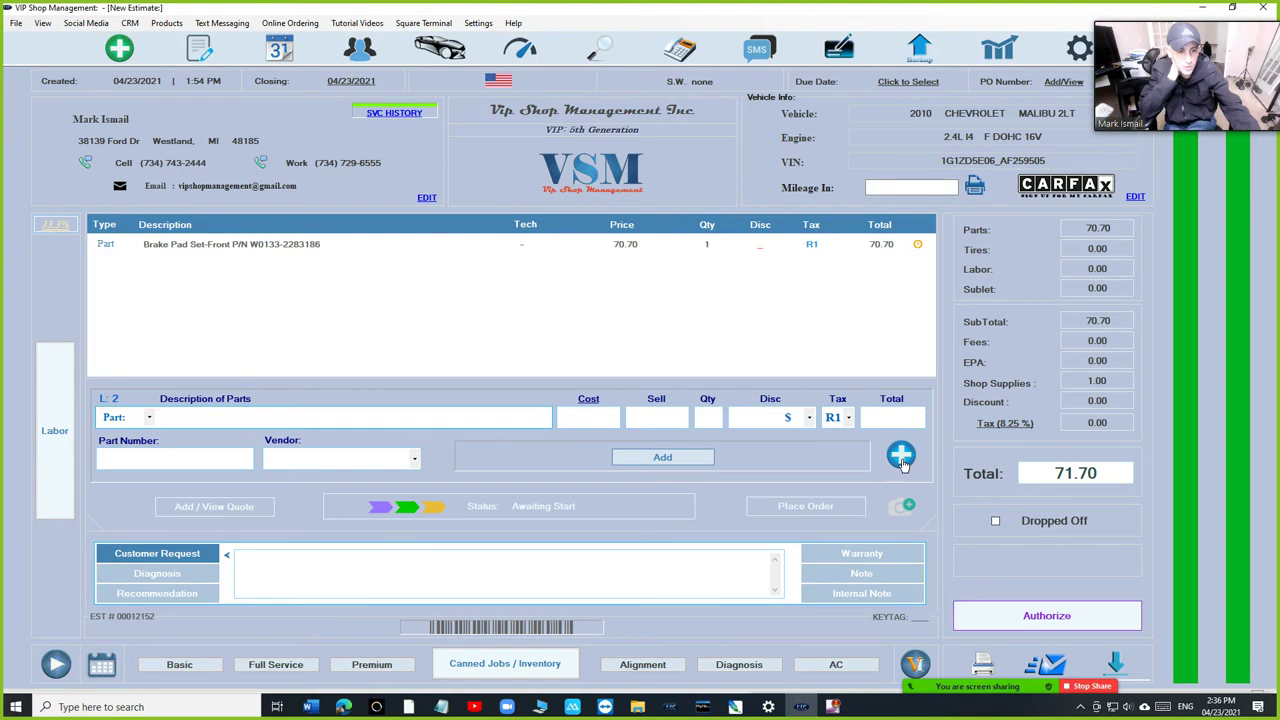
left_click(901, 456)
left_click(928, 333)
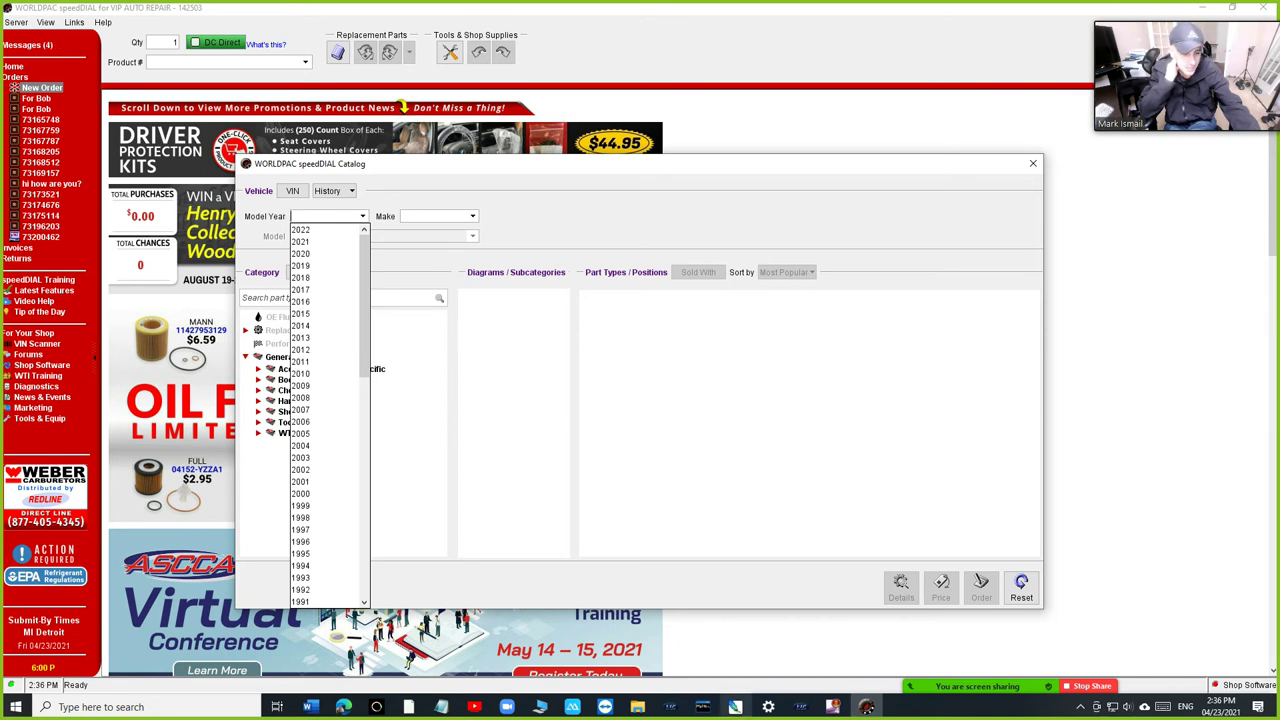
left_click(801, 707)
Step: Reconnect to SpeedDial for the 2010 Malibu LT, then close the catalog
left_click(900, 455)
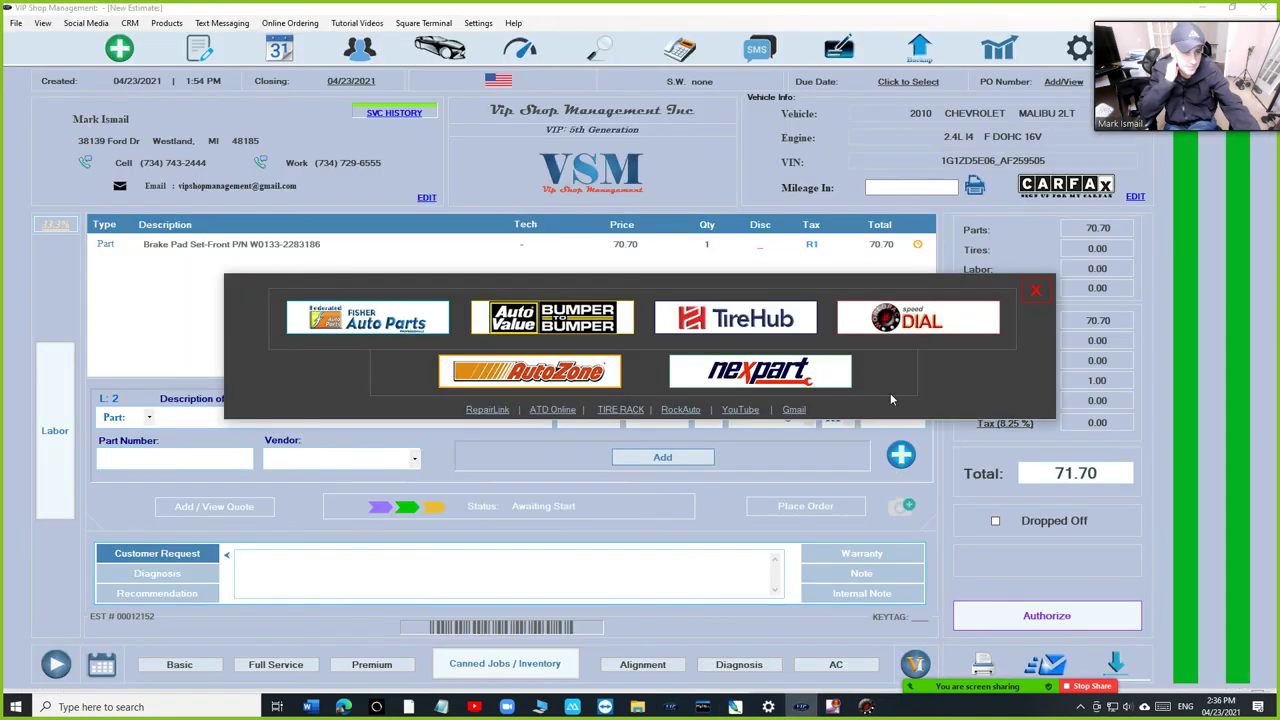
left_click(906, 320)
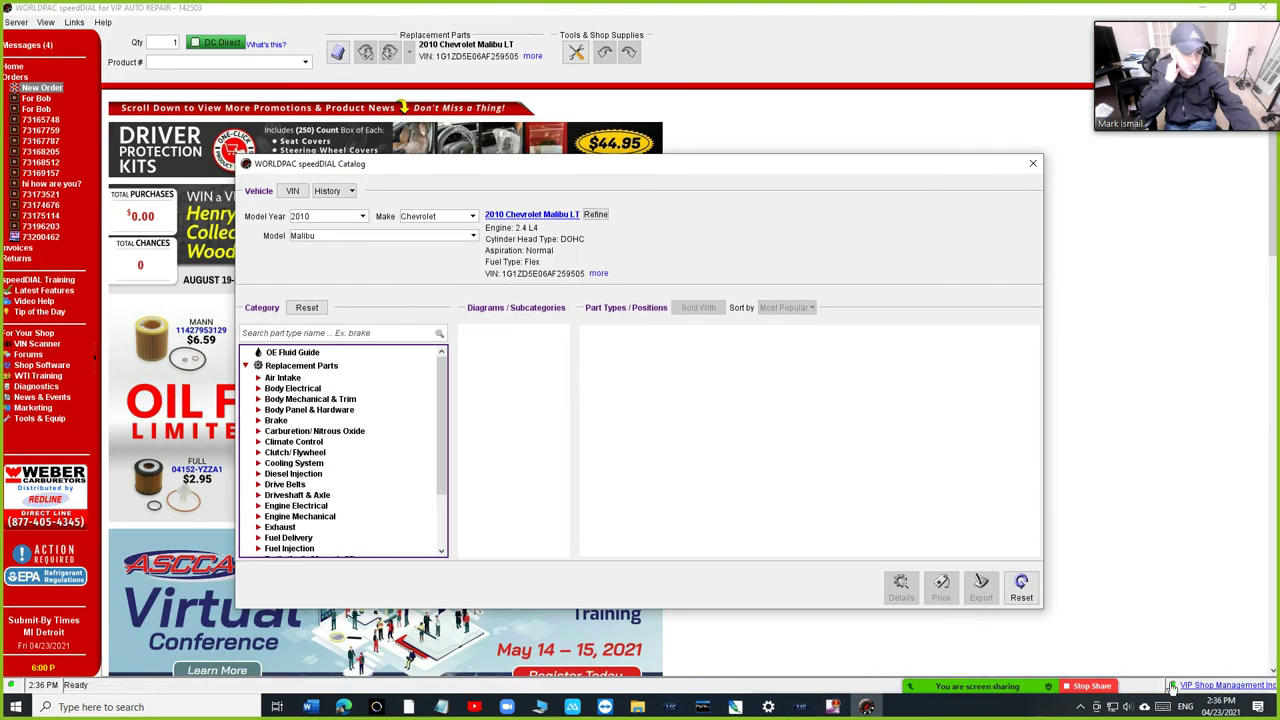
left_click(1034, 165)
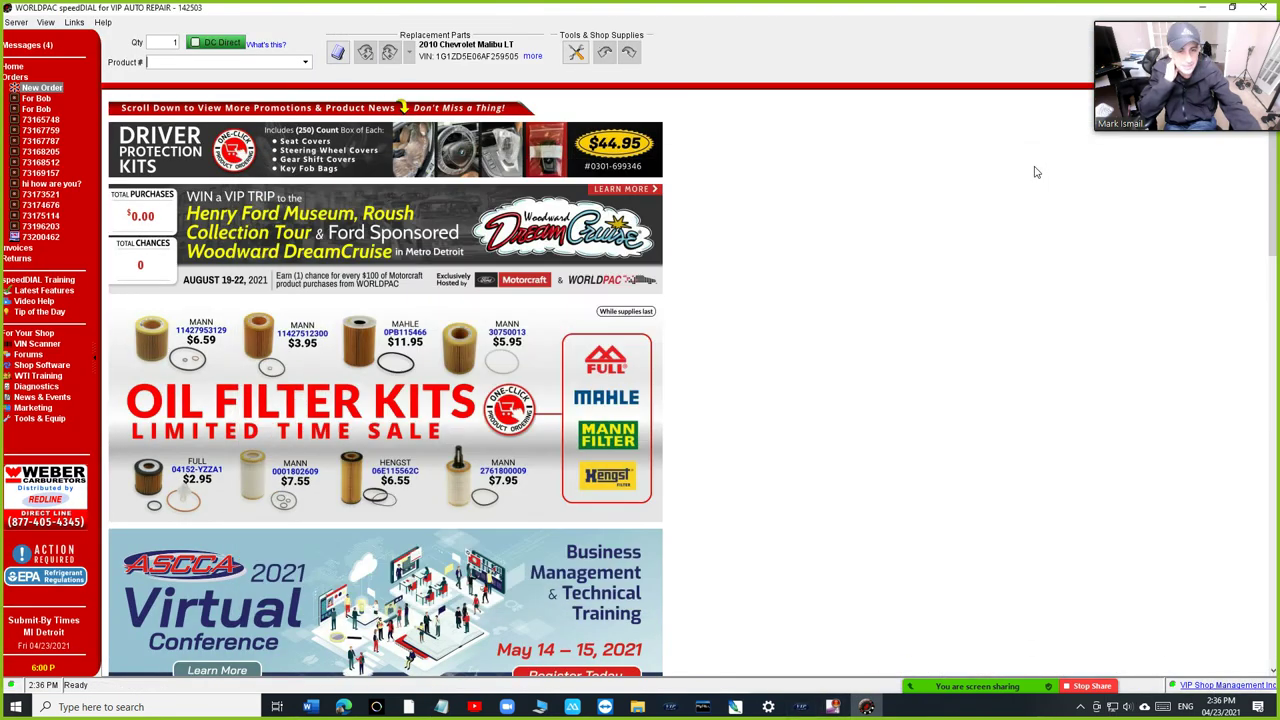
Step: Send the TRW brake pad cart to SpeedDial with the store note 'Match the price to 35.00'
left_click(802, 707)
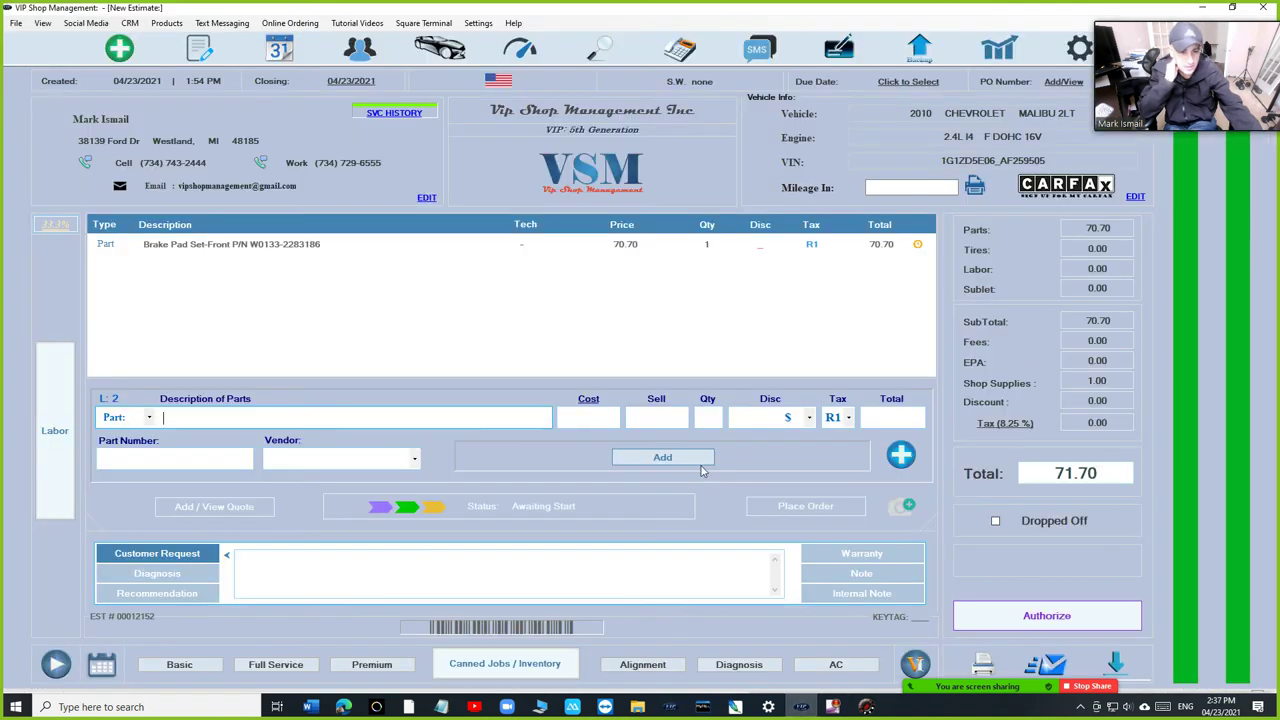
left_click(810, 506)
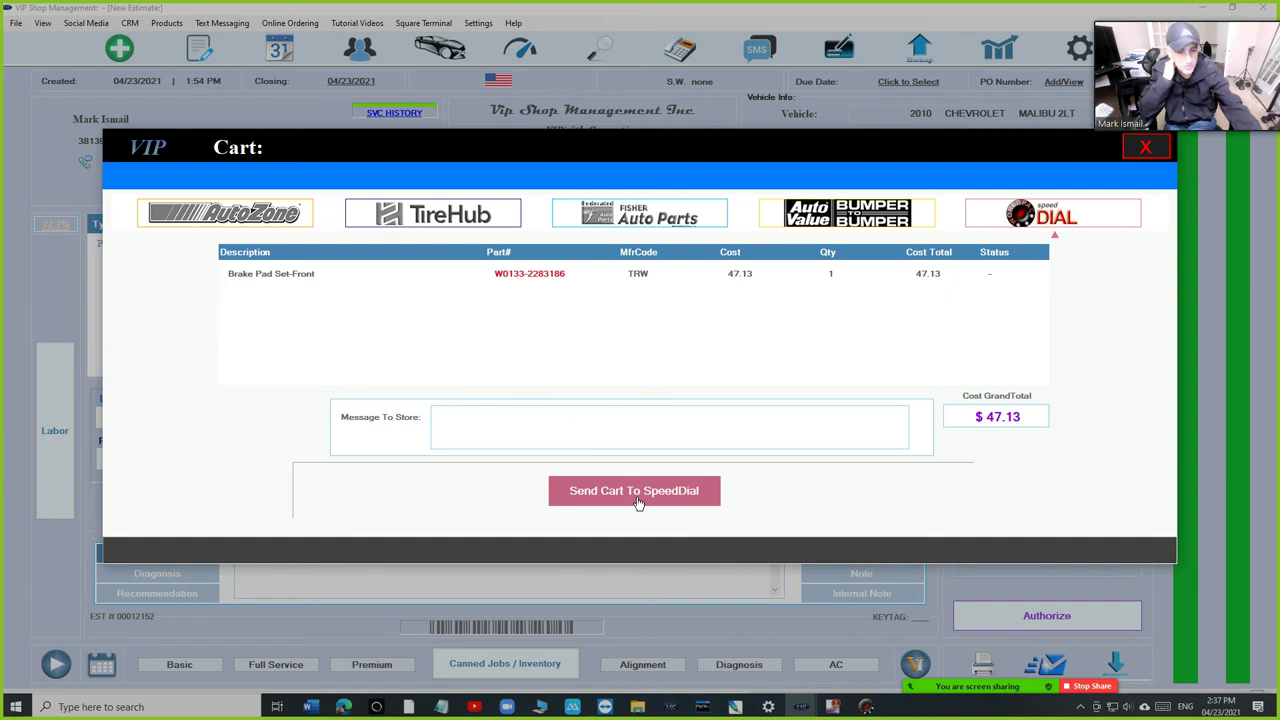
left_click(611, 437)
type("Match the price ")
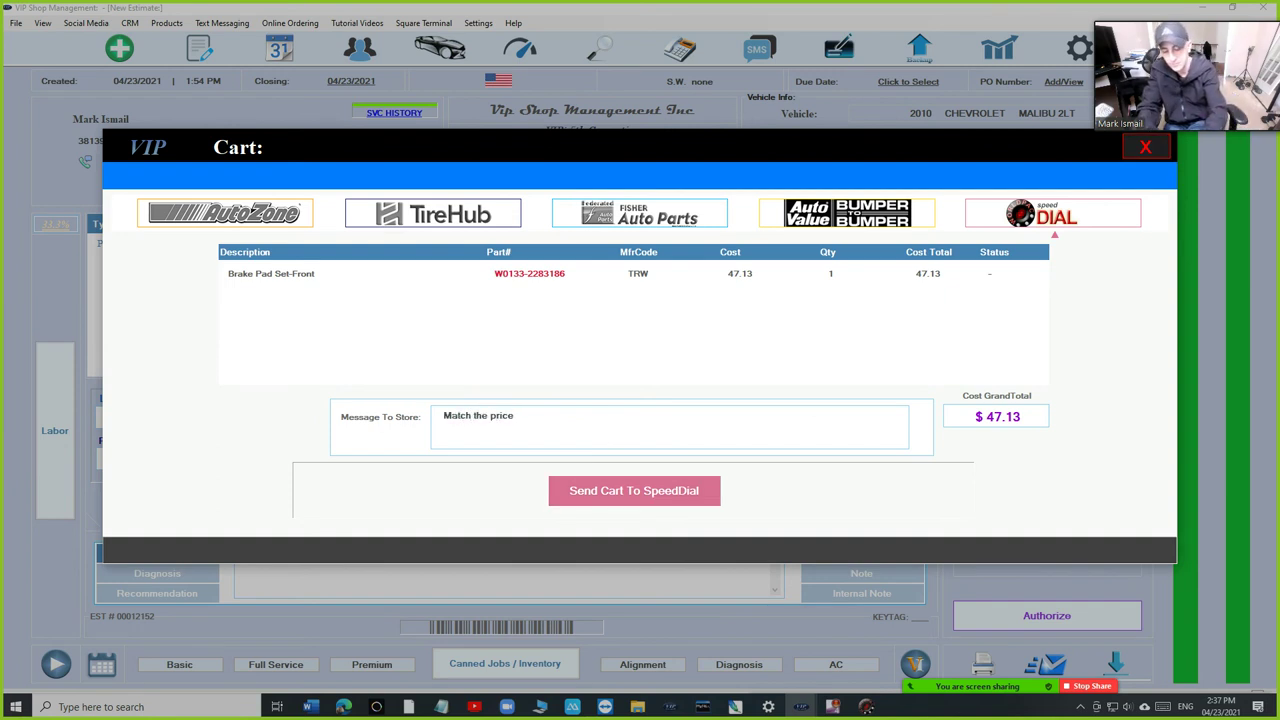
type("to 35000")
key("BackSpace")
key("BackSpace")
key("BackSpace")
type(".00")
left_click(682, 491)
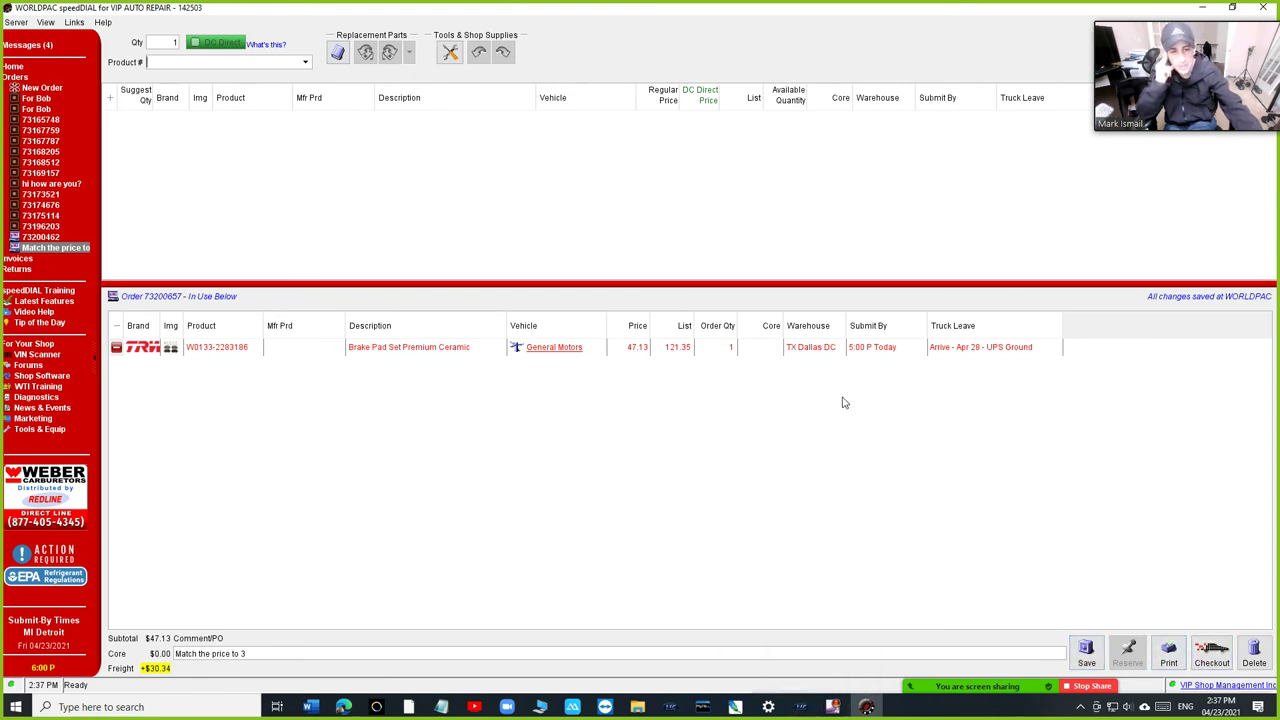
left_click(805, 710)
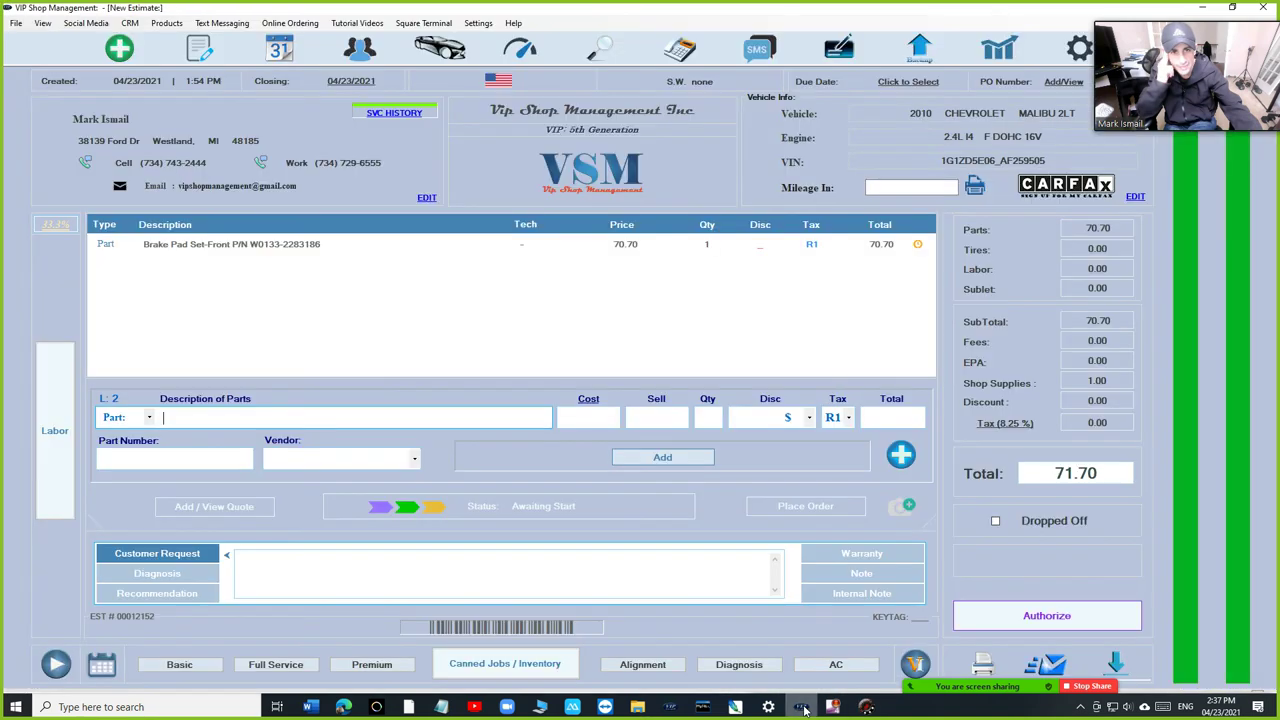
left_click(1063, 81)
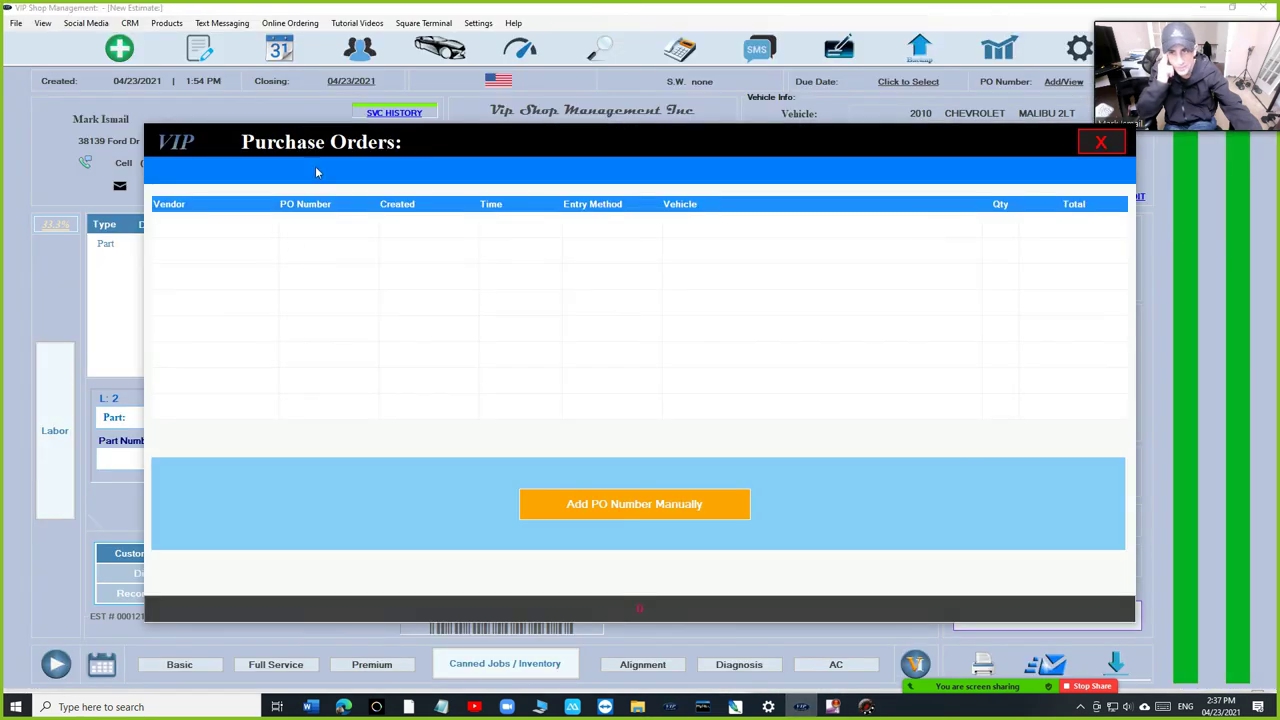
left_click(1100, 142)
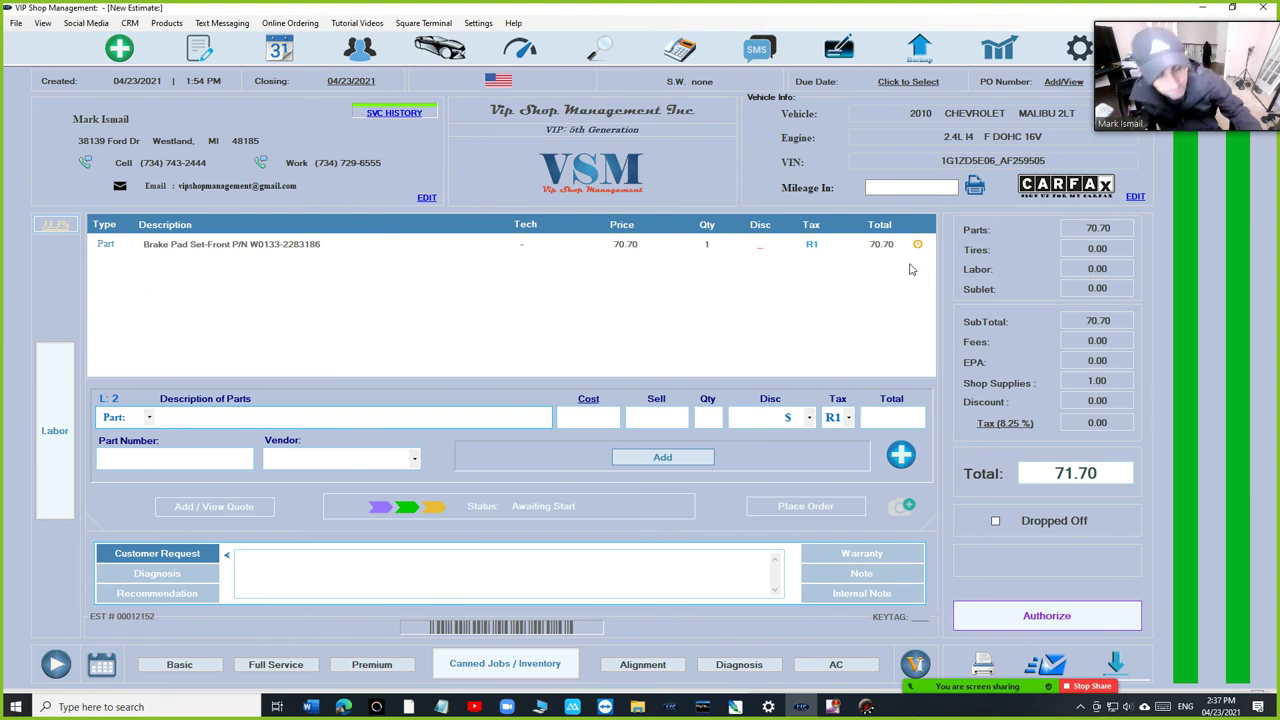
left_click(503, 247)
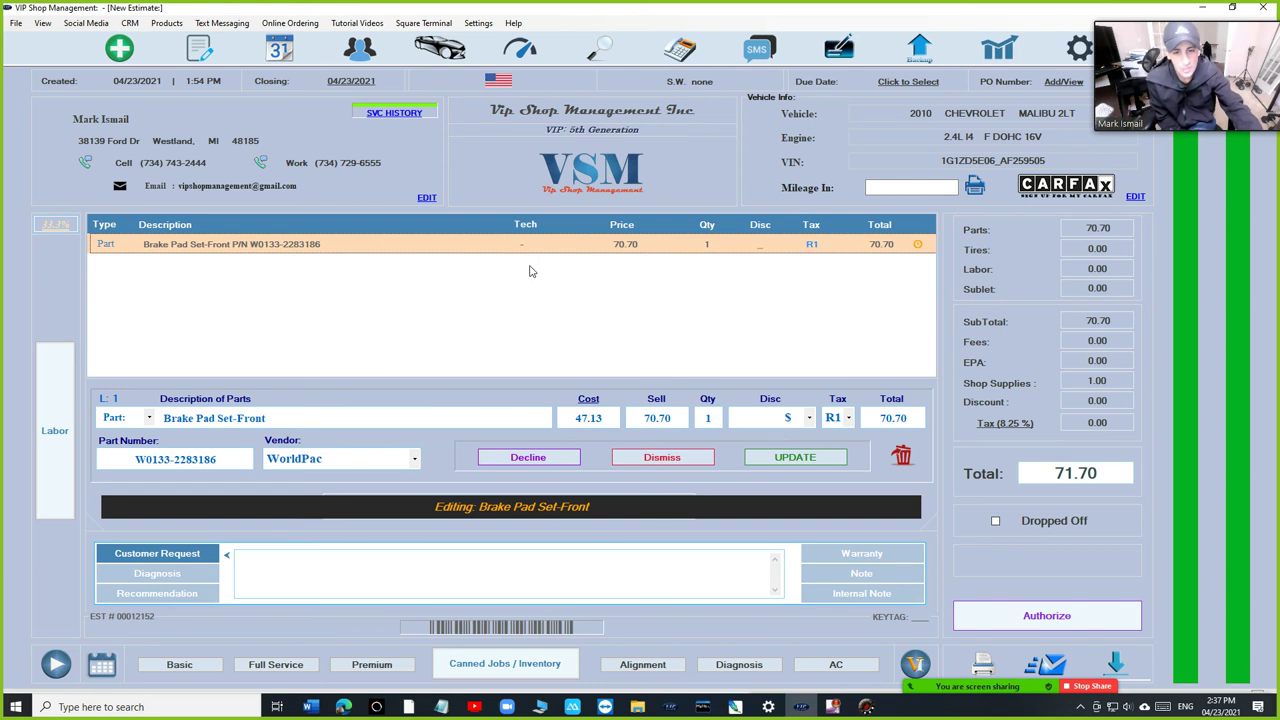
left_click(662, 457)
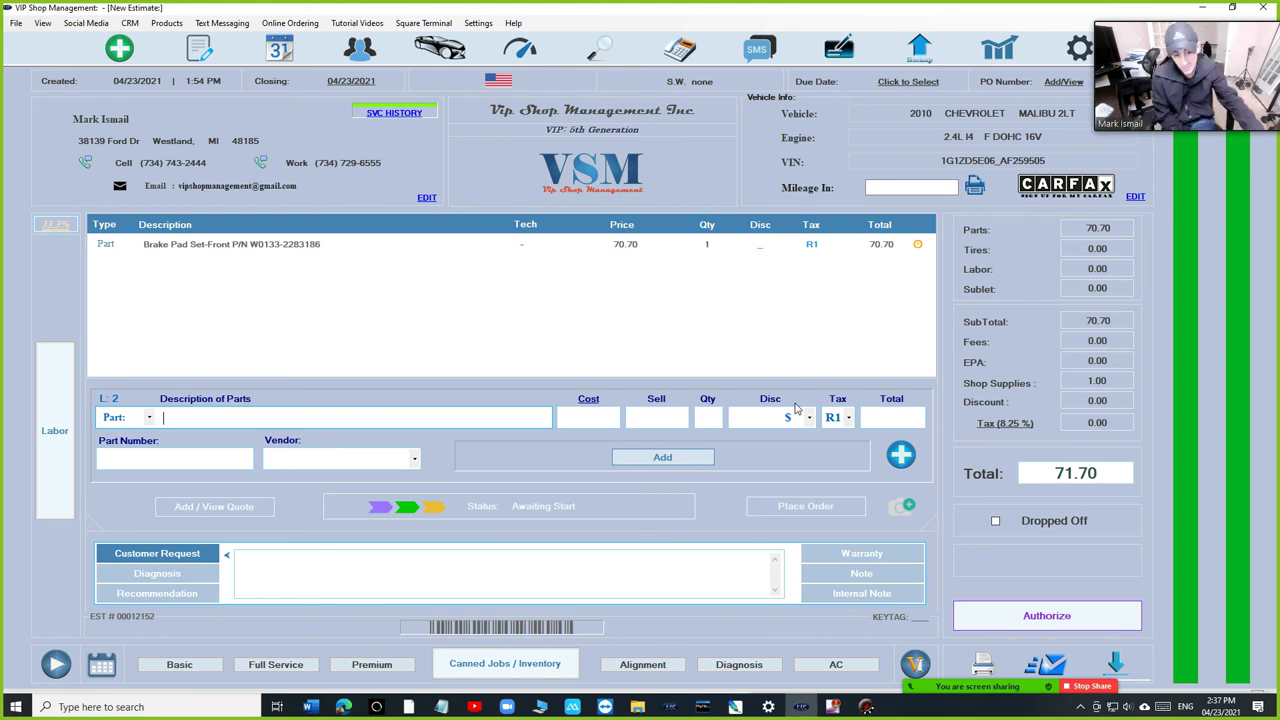
left_click(865, 707)
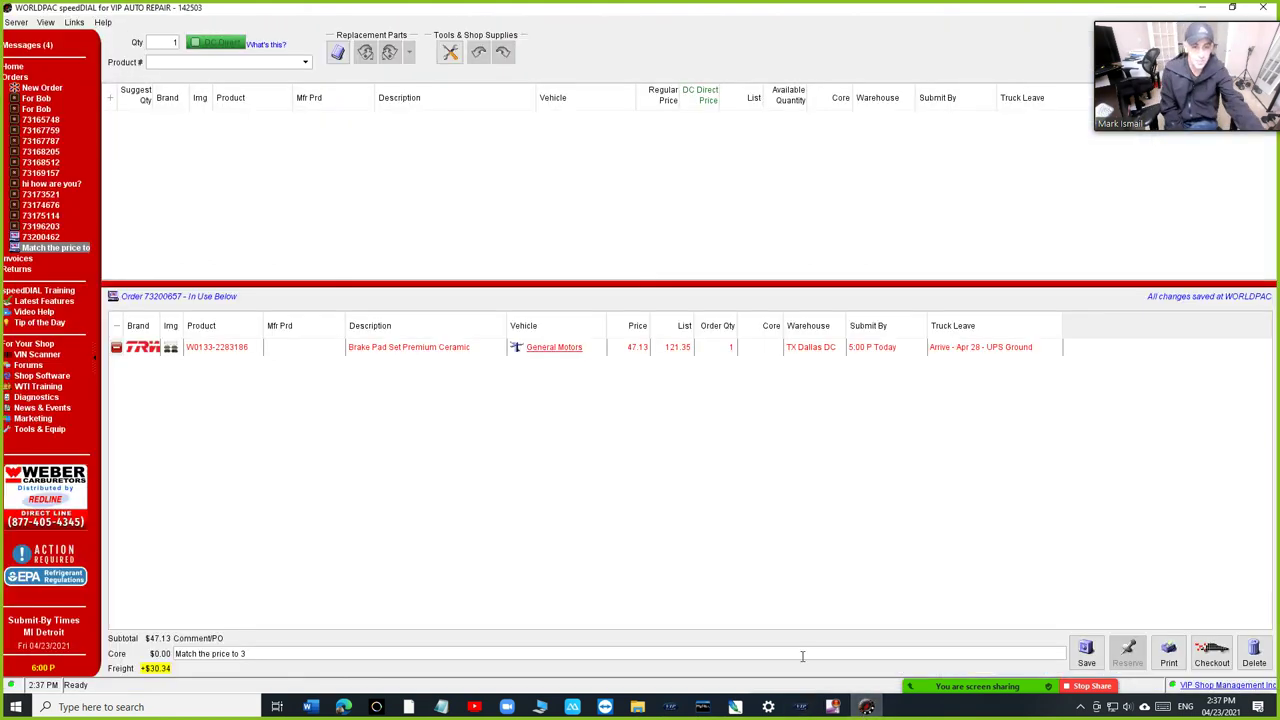
left_click(865, 707)
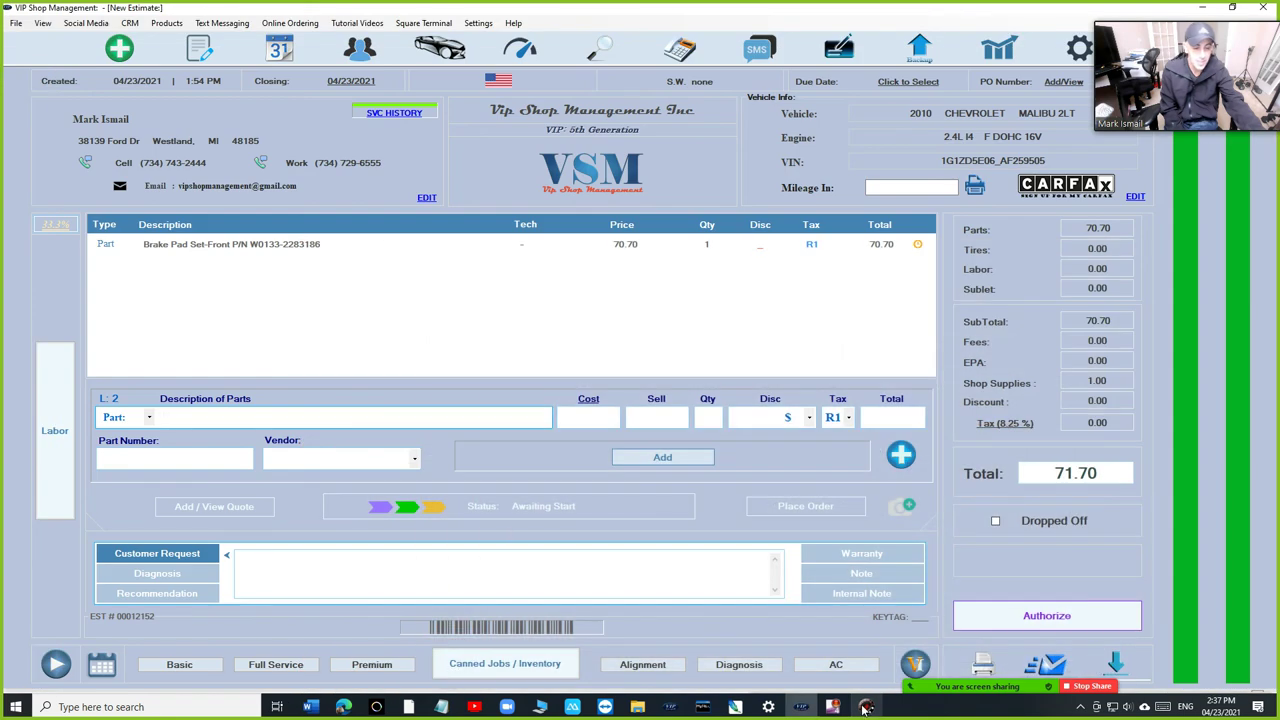
left_click(865, 707)
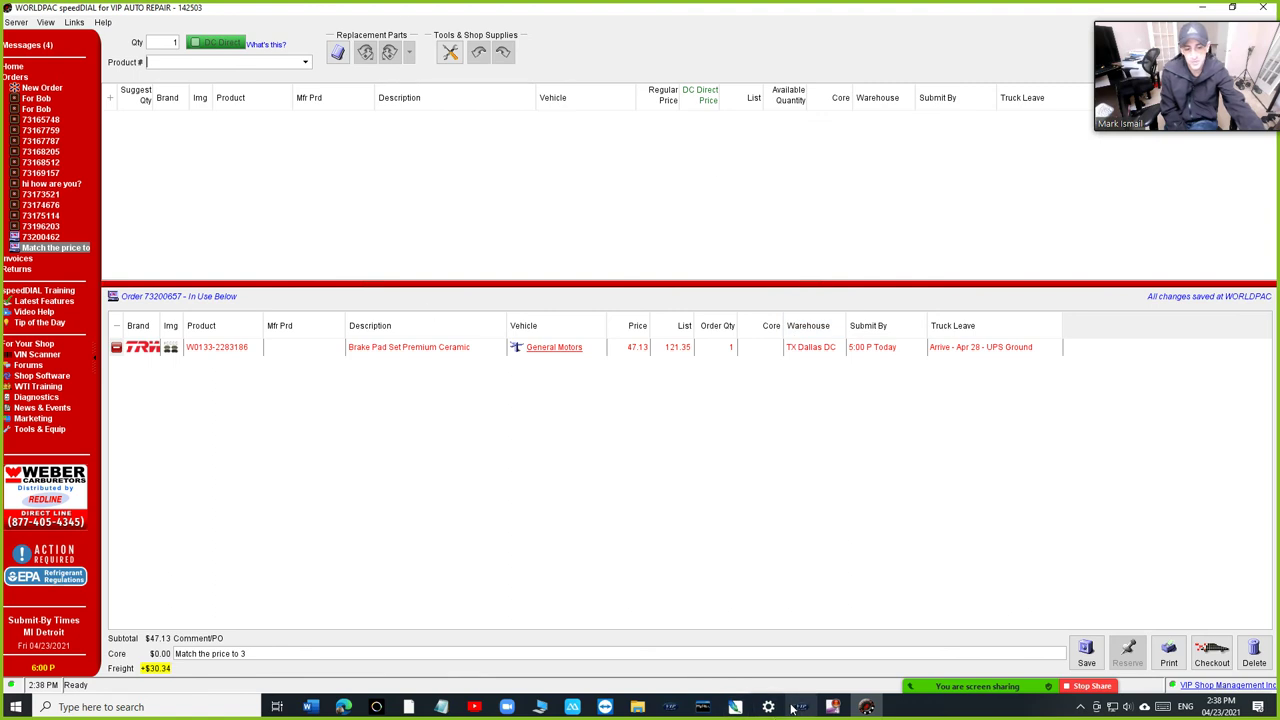
left_click(866, 707)
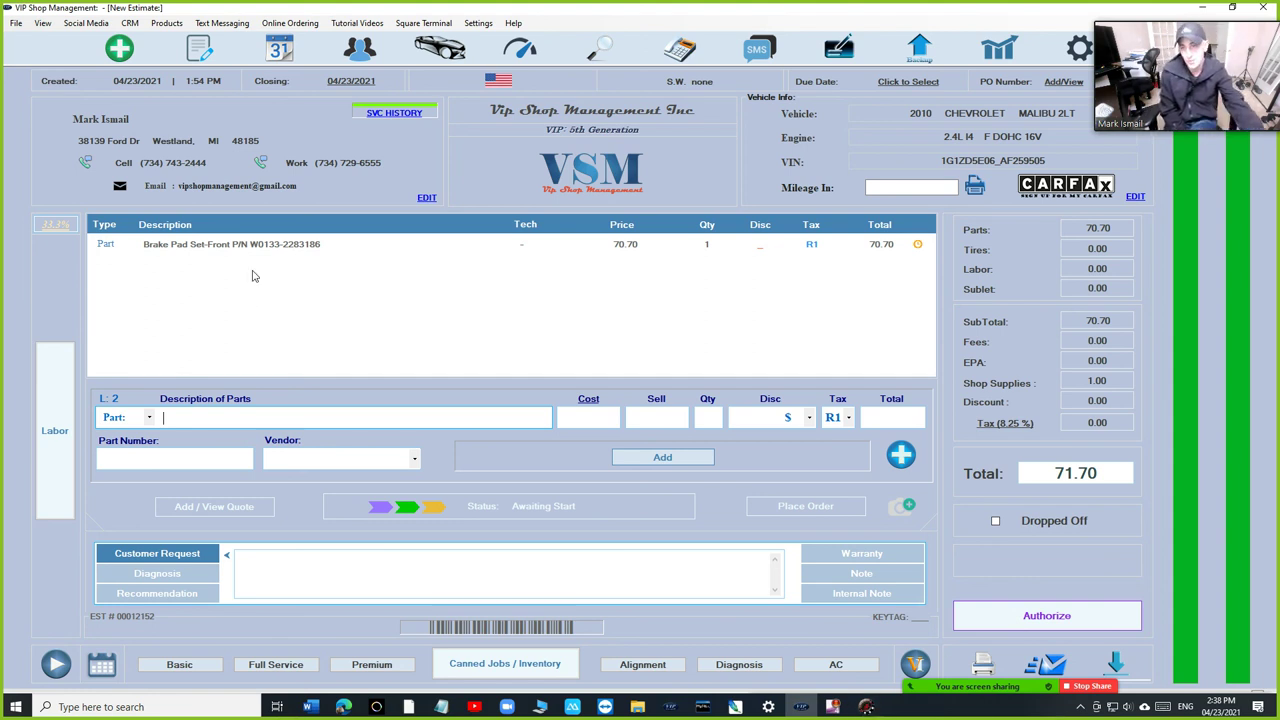
Step: Open the parts vendor chooser from the blue plus beside Add on the estimate
left_click(178, 269)
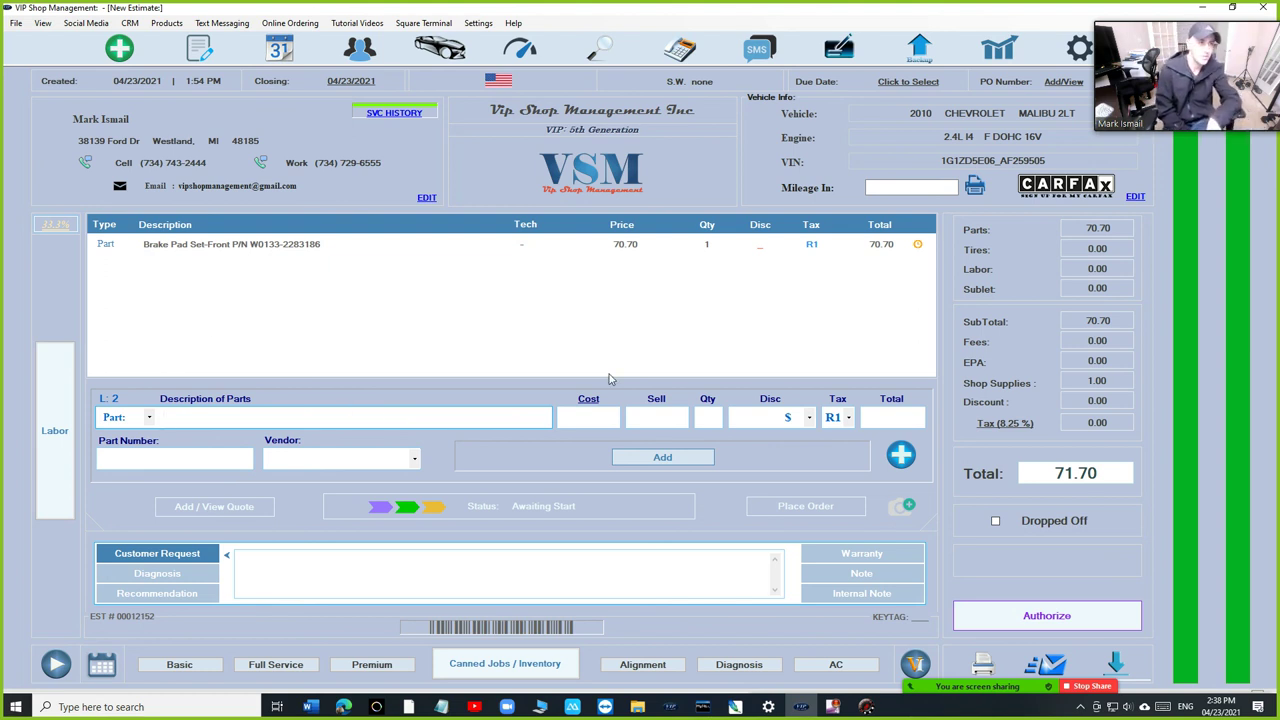
left_click(897, 463)
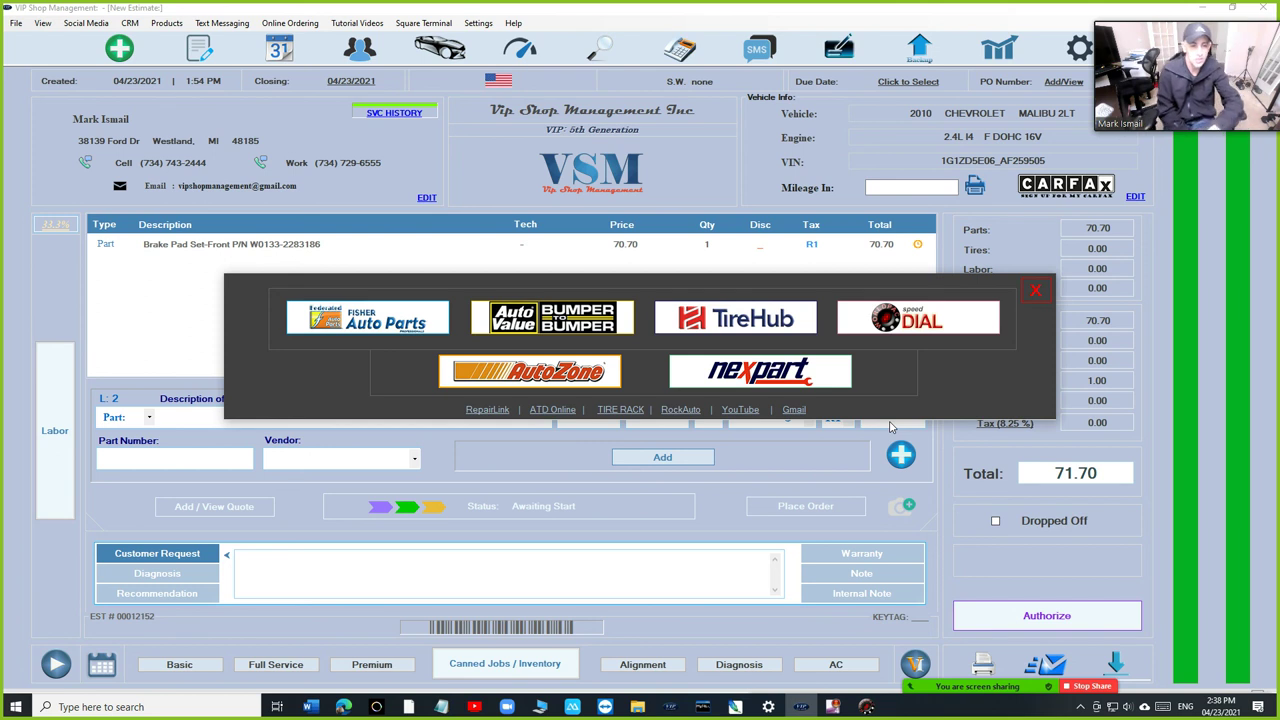
Step: Show the Nexpart vendor list, then close the chooser without picking a vendor
left_click(810, 372)
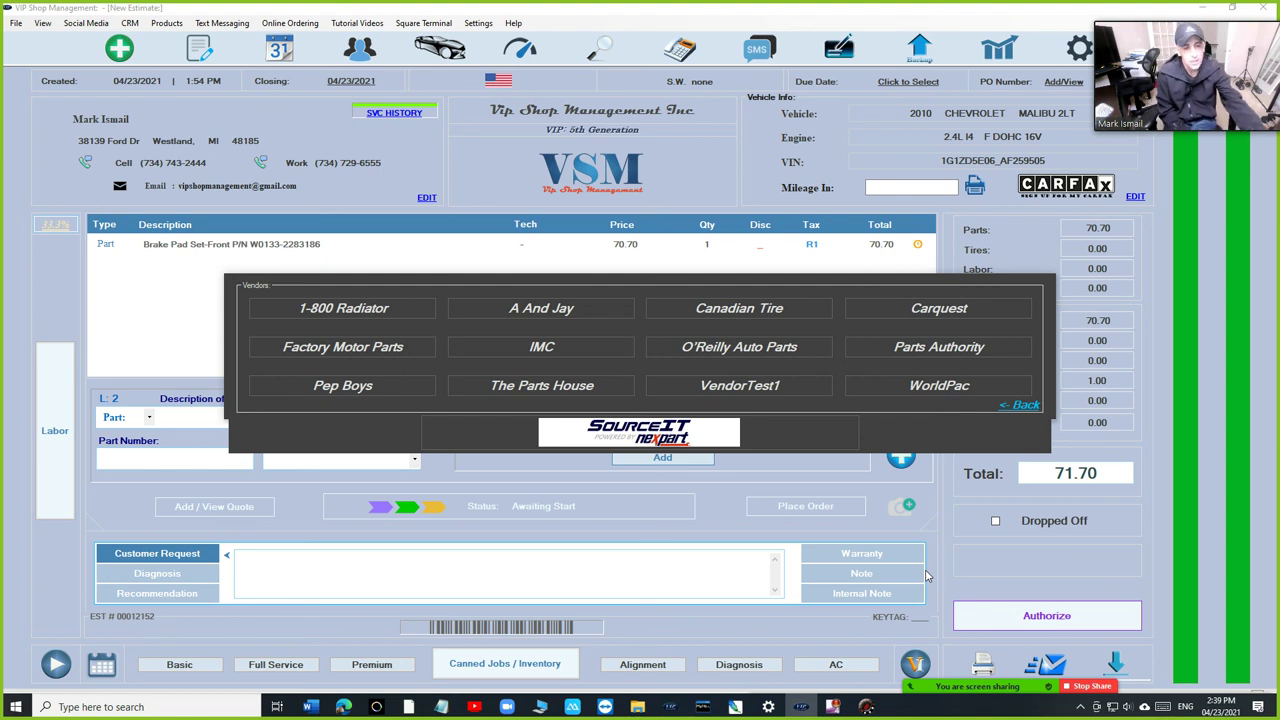
left_click(1016, 406)
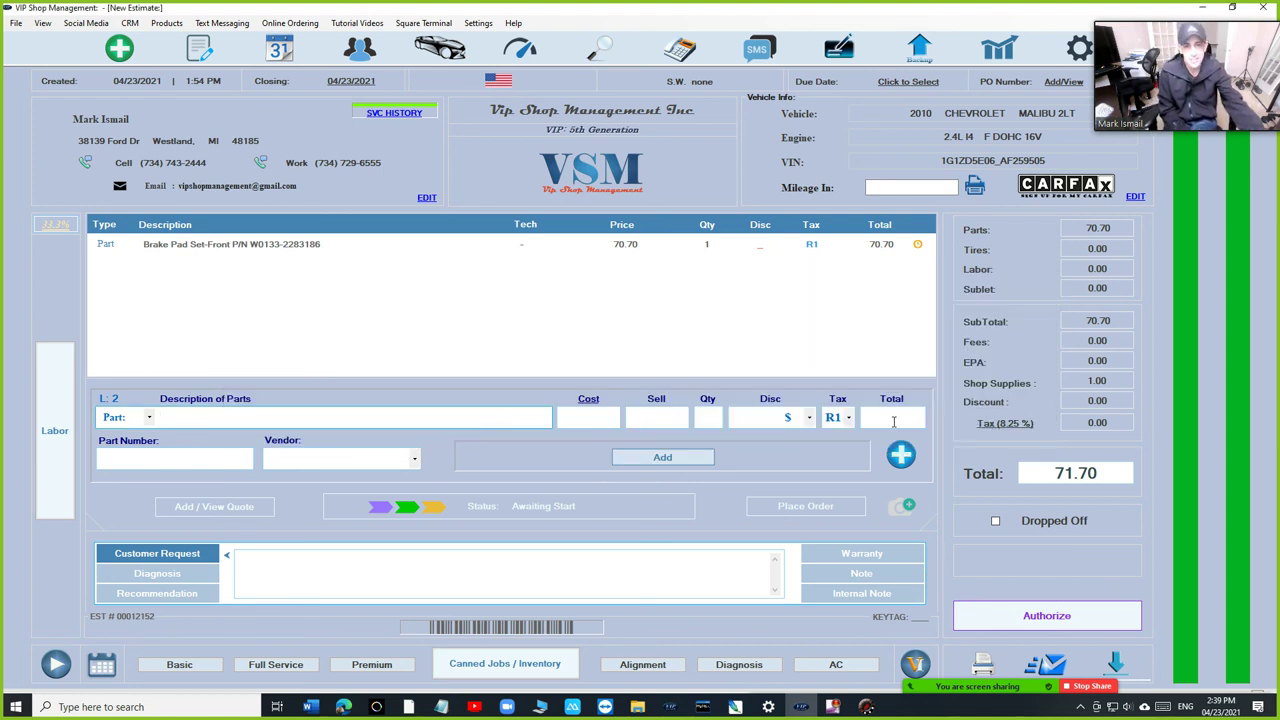